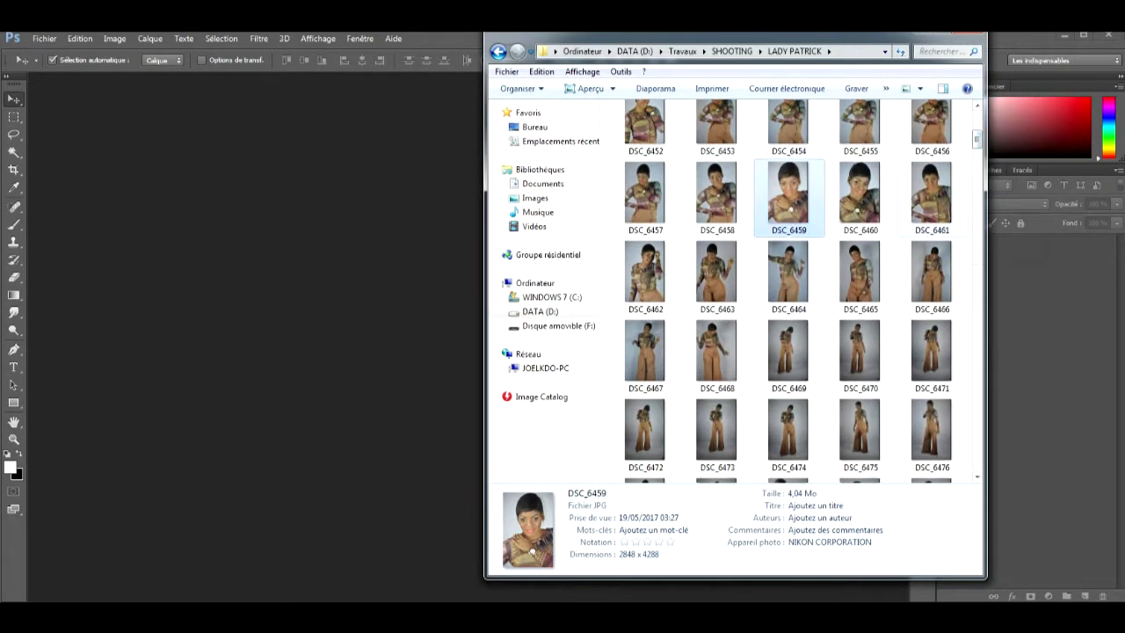
Preview a shoot portrait full screen, close it, and drag DSC_6461.JPG into Photoshop
double_click(931, 194)
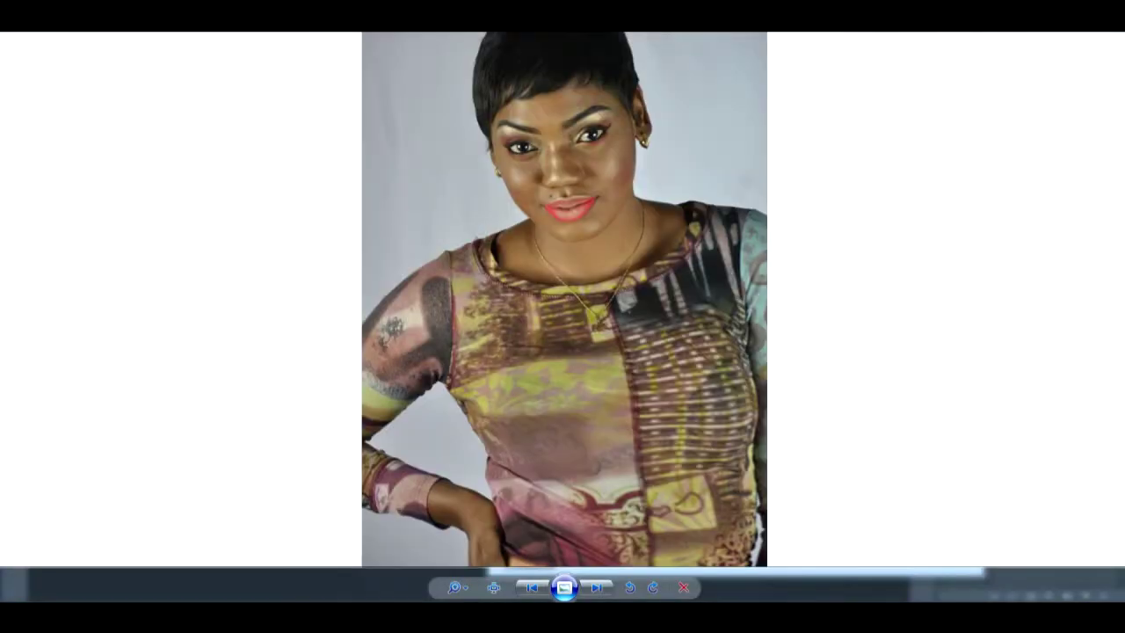
key(alt+F4)
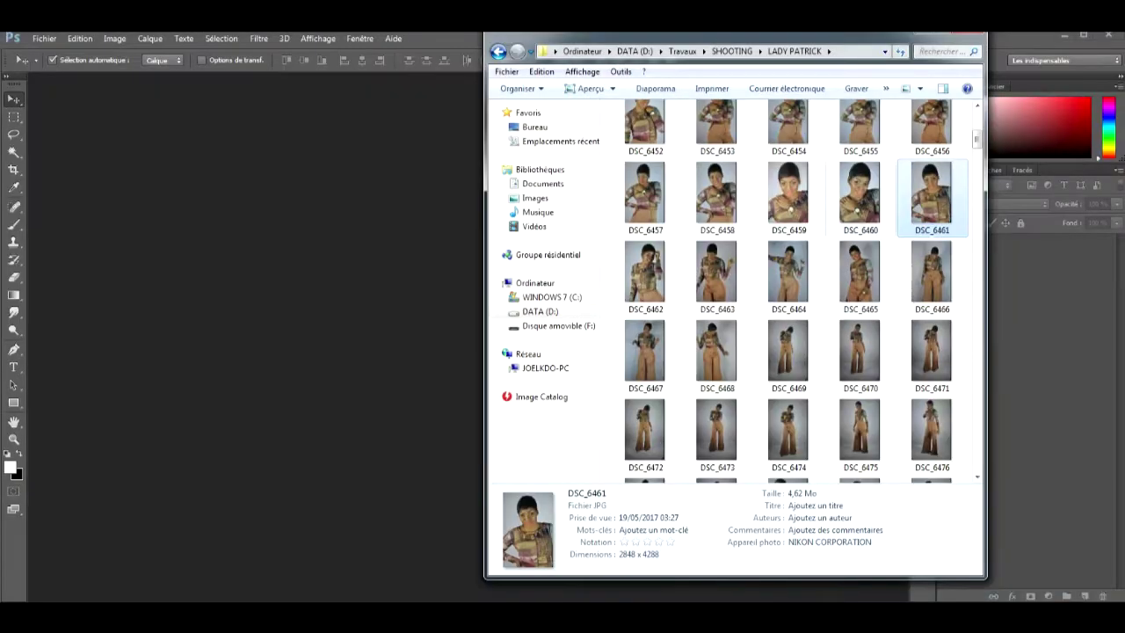
drag(931, 194, 405, 354)
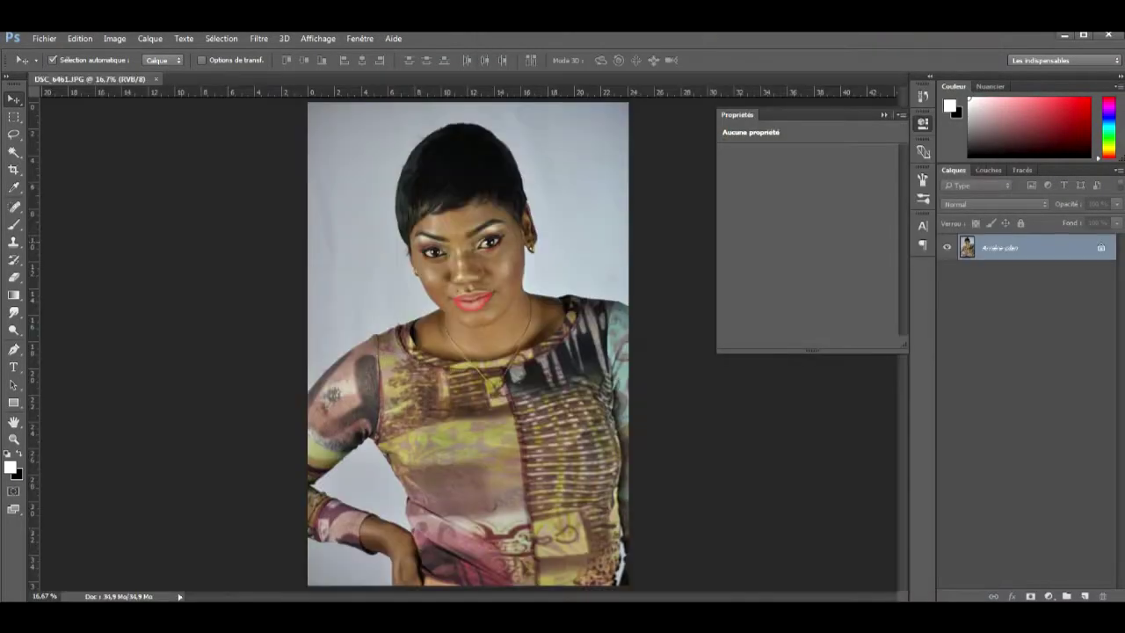
Duplicate the Arrière-plan layer to Calque 1 with Ctrl+J and zoom in on the face
key(ctrl+plus)
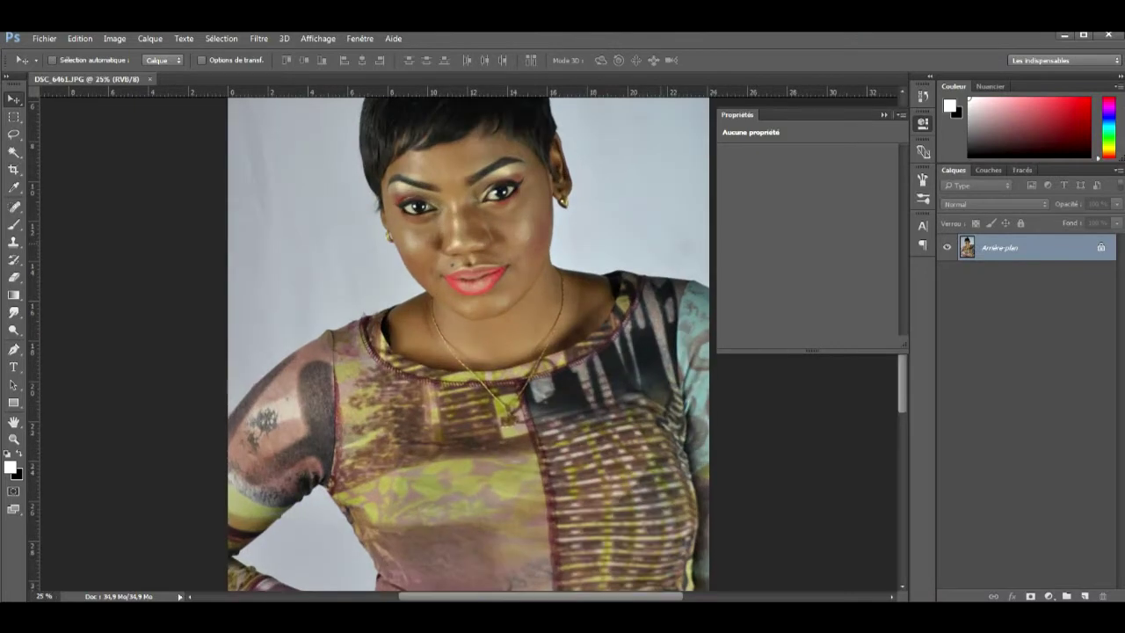
key(ctrl+minus)
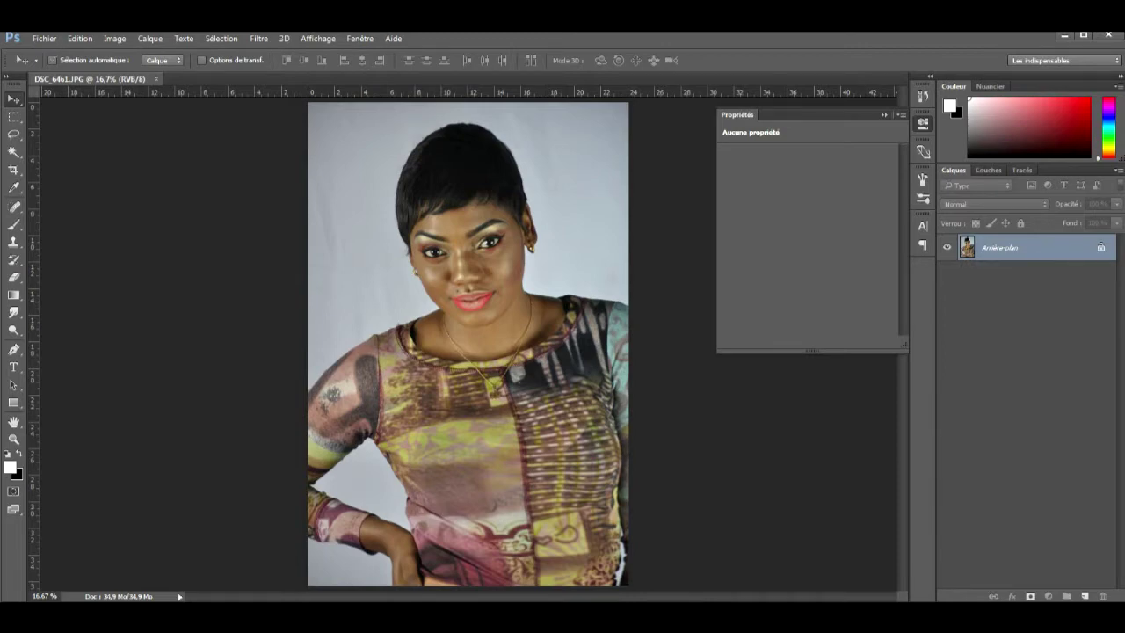
key(ctrl+j)
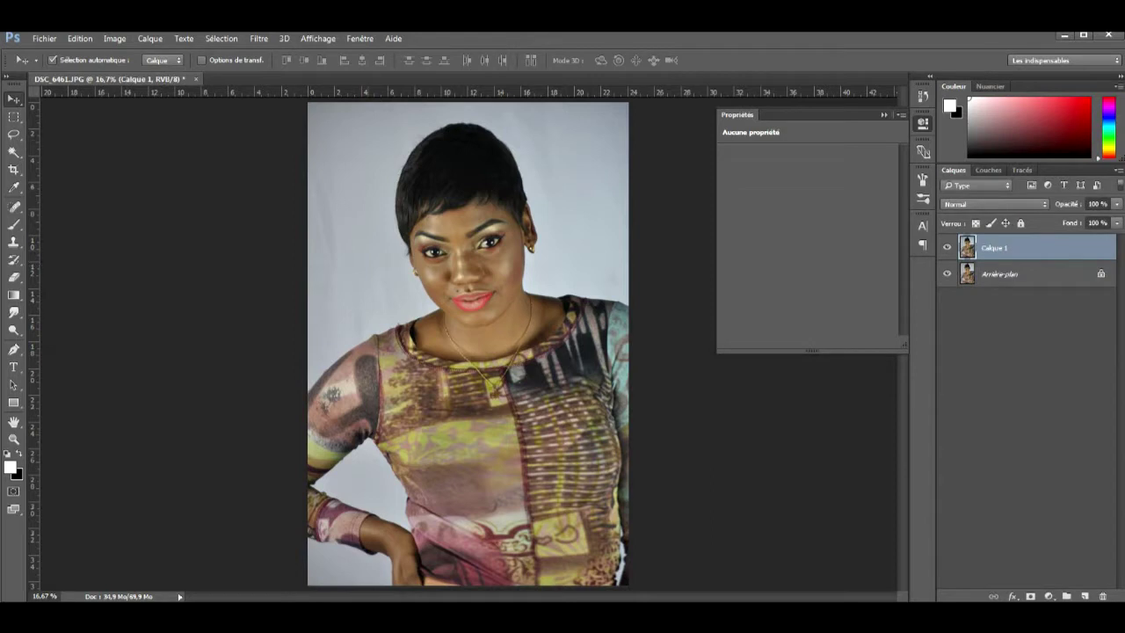
key(ctrl+plus)
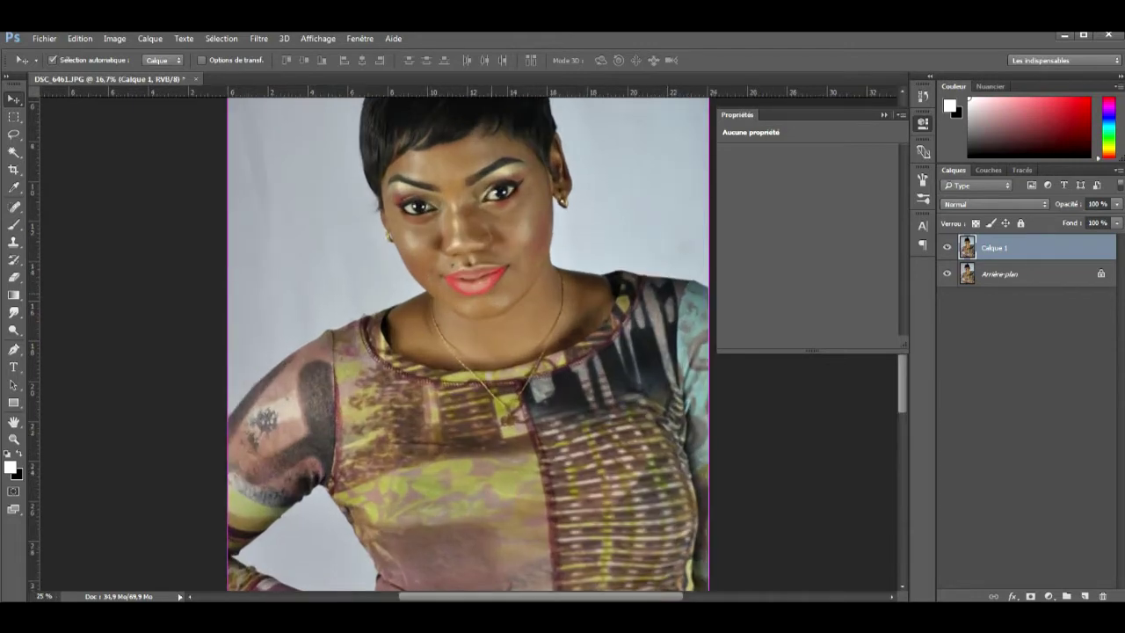
key(ctrl+plus)
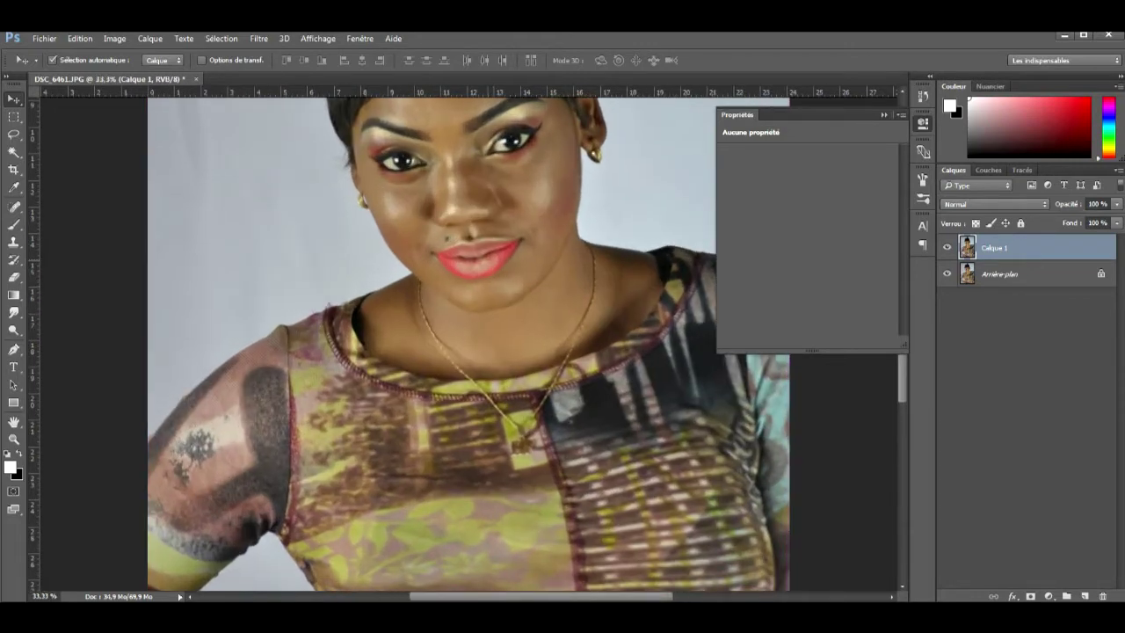
scroll(474, 343, up, 2)
scroll(475, 343, up, 1)
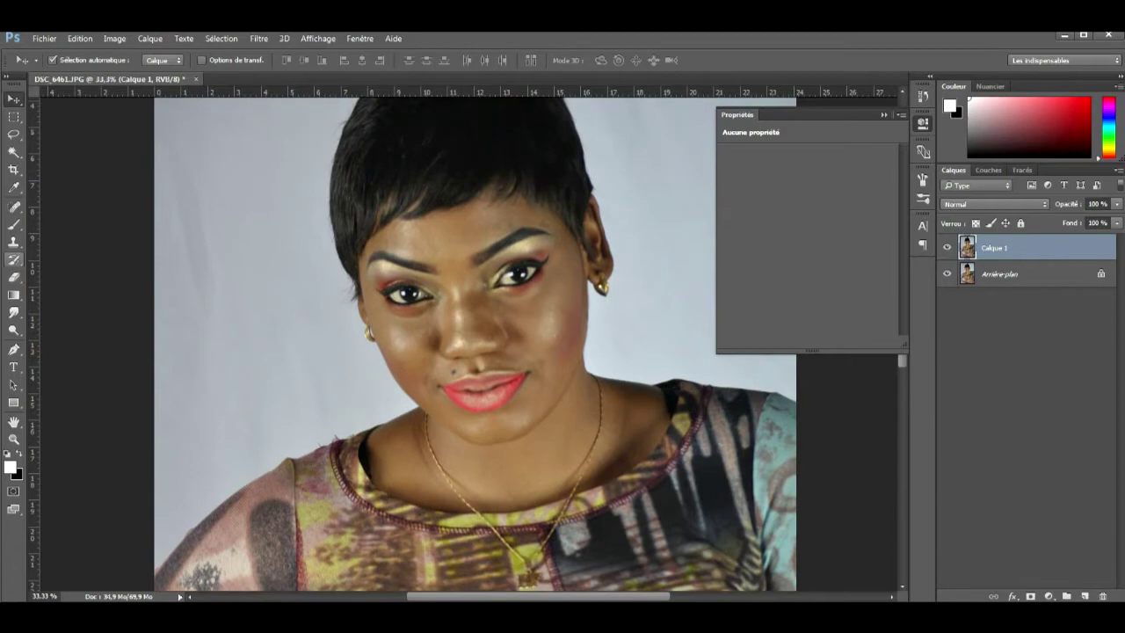
key(j)
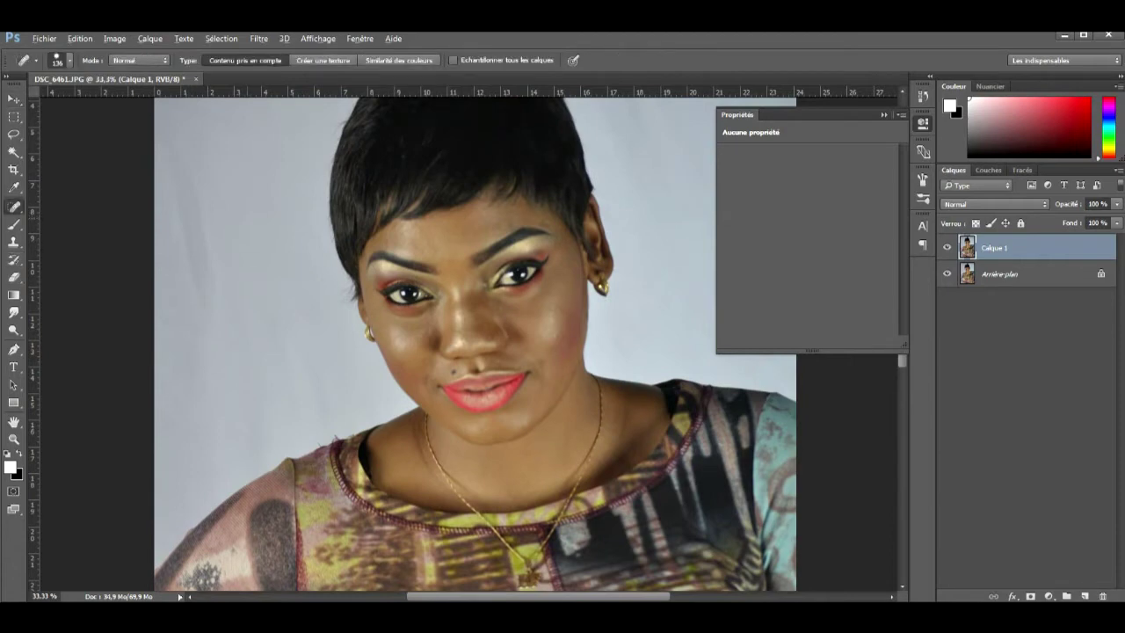
Dismiss the Spot Healing warning and heal a backdrop patch left of the head
click(571, 242)
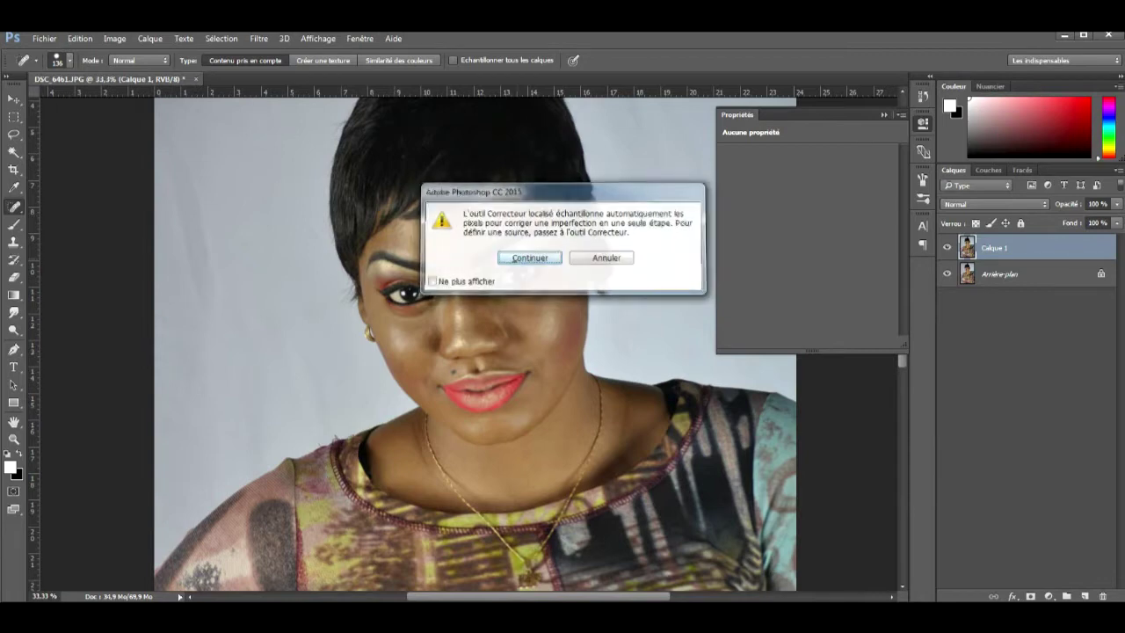
click(528, 255)
drag(171, 147, 189, 262)
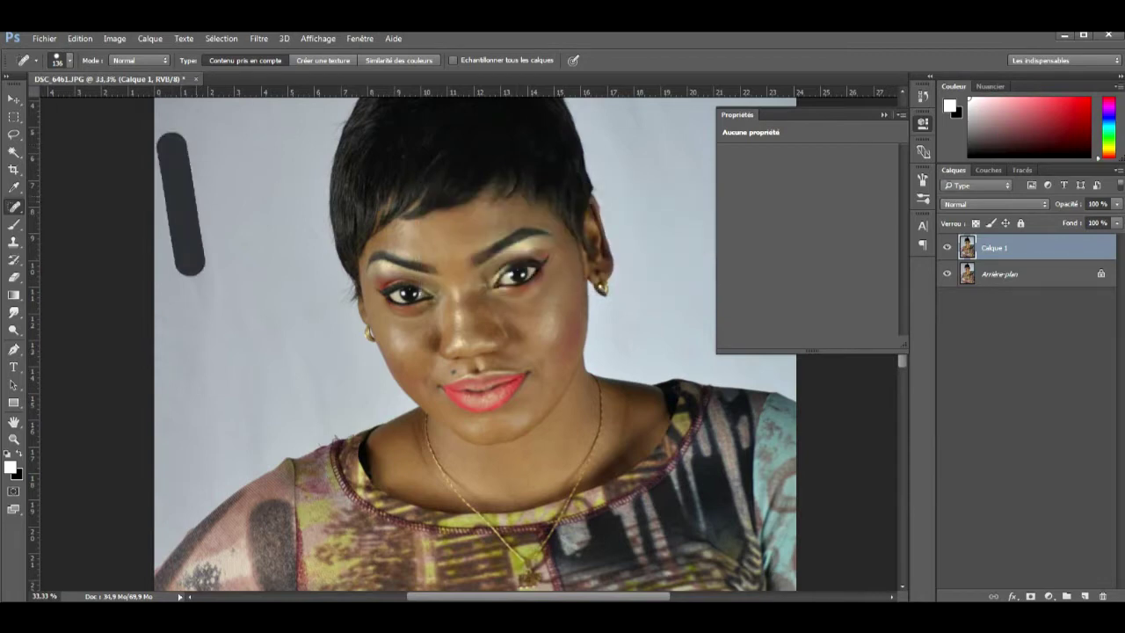
Switch to the Healing Brush and set its size to 147 px
key(shift+j)
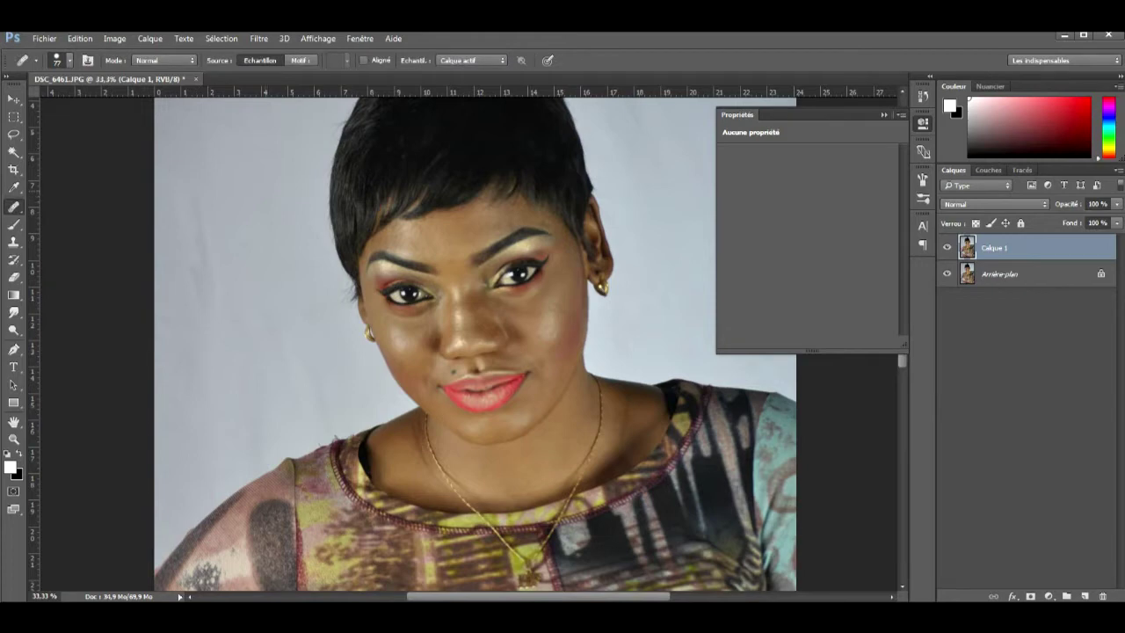
click(57, 59)
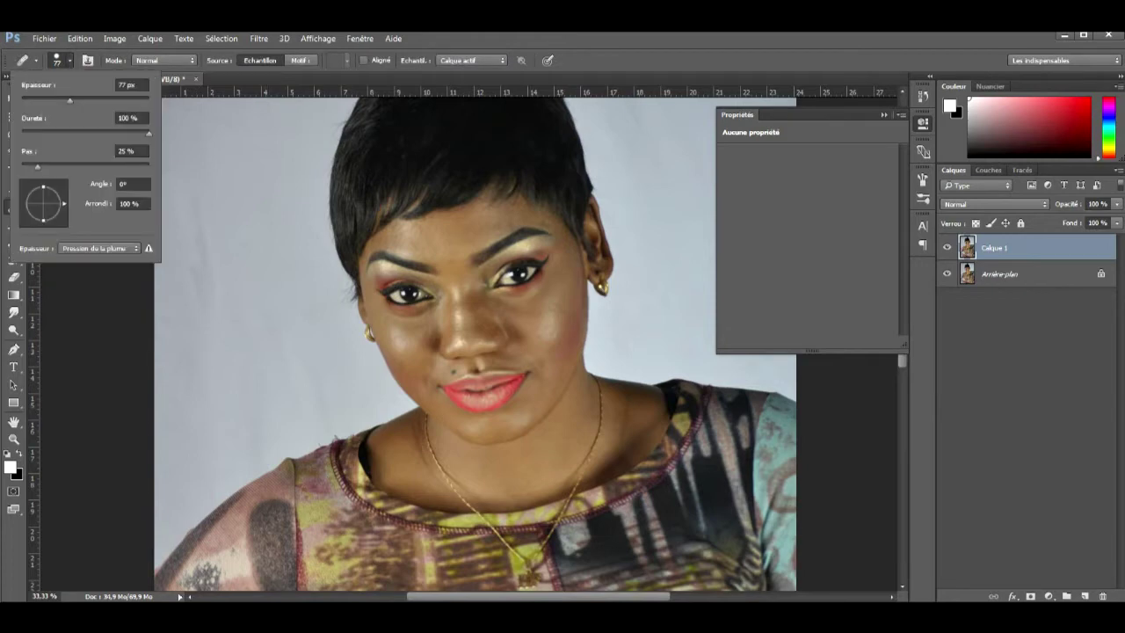
text(147)
key(Return)
key(Return)
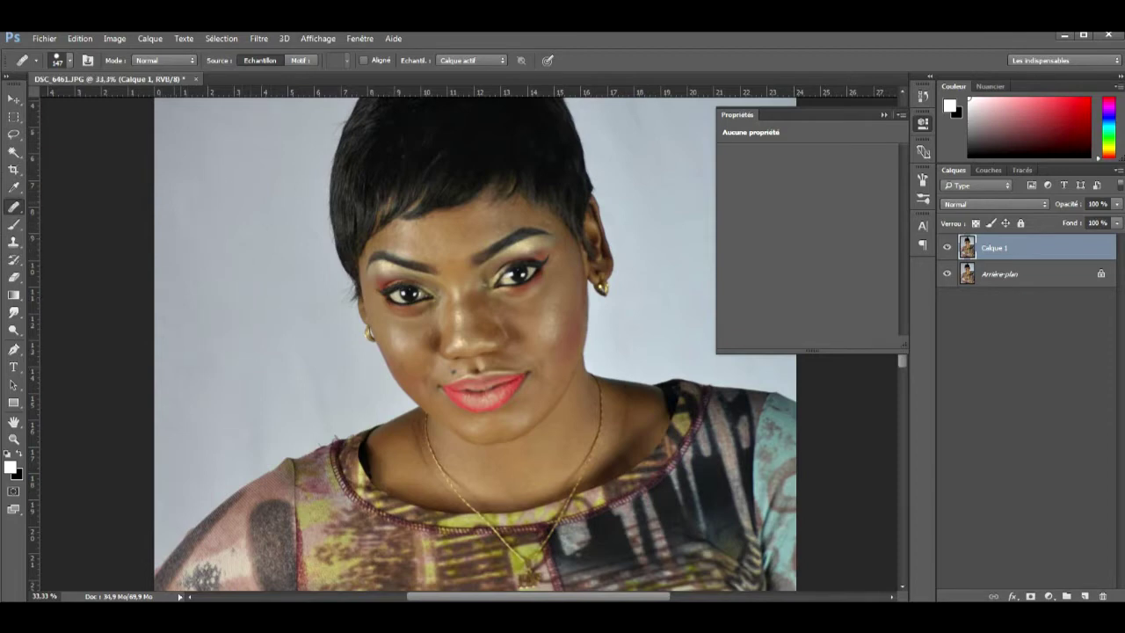
drag(176, 126, 176, 281)
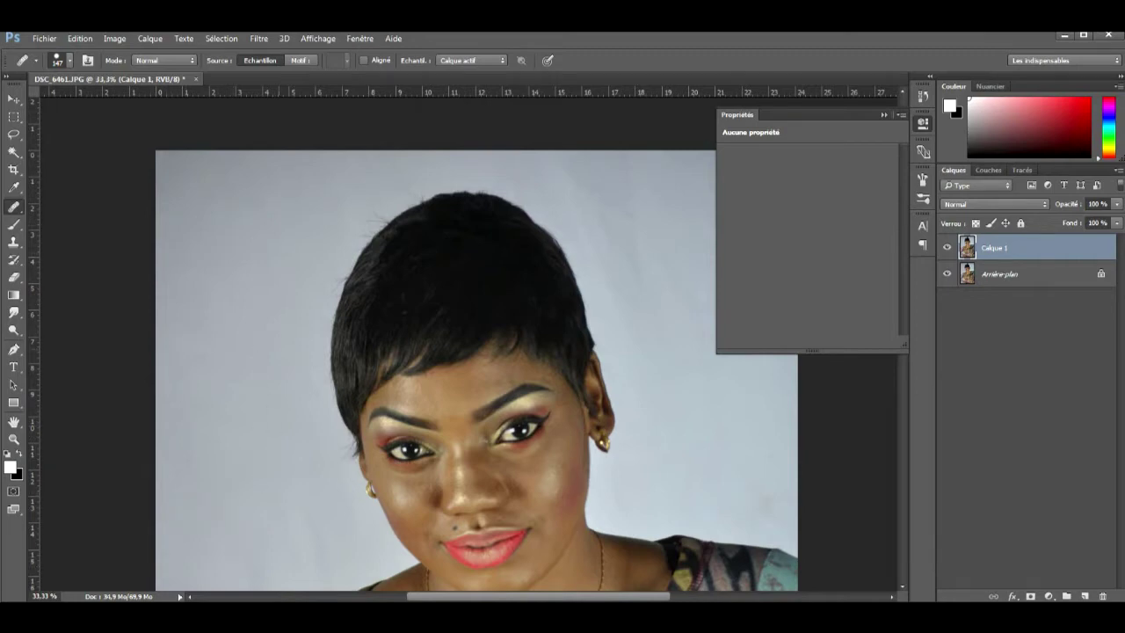
scroll(246, 417, right, 3)
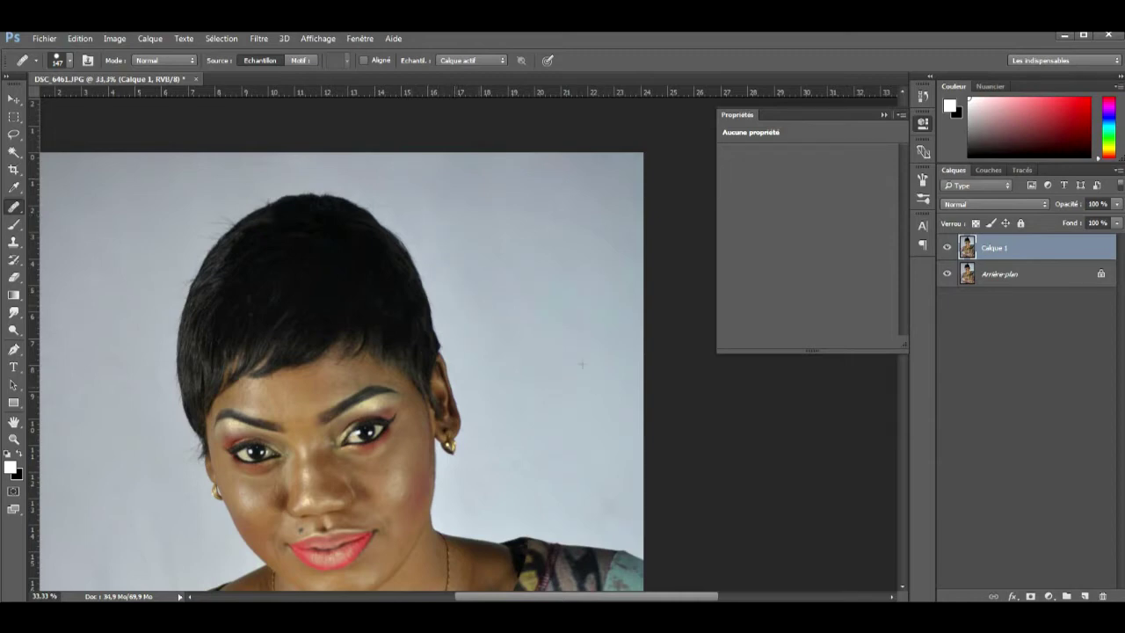
drag(457, 305, 422, 134)
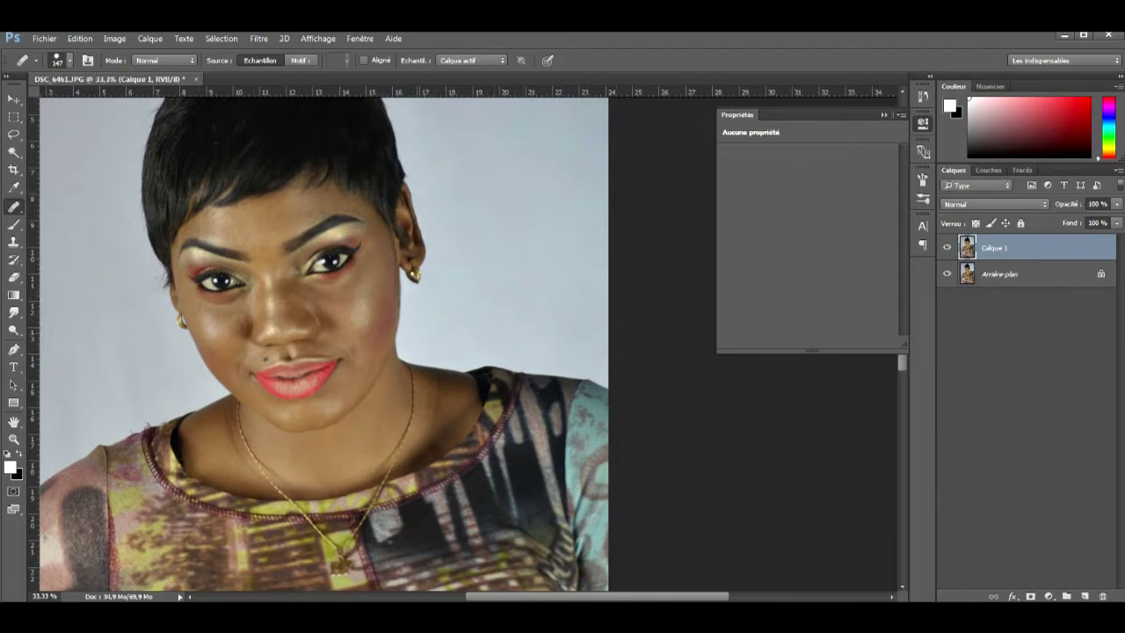
drag(419, 330, 630, 211)
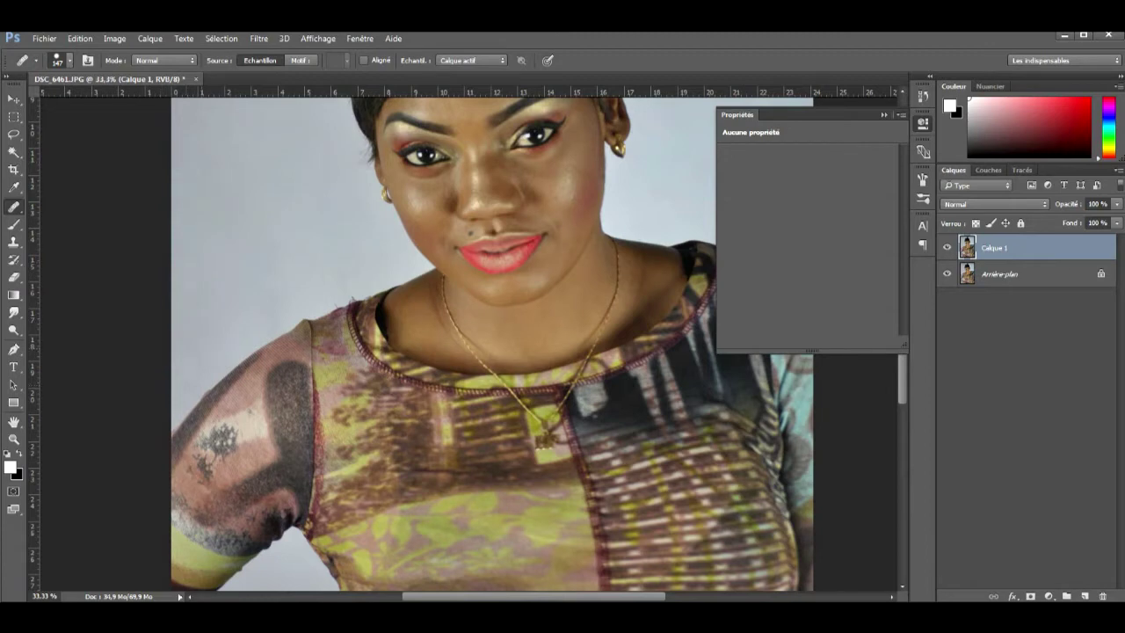
drag(492, 264, 539, 369)
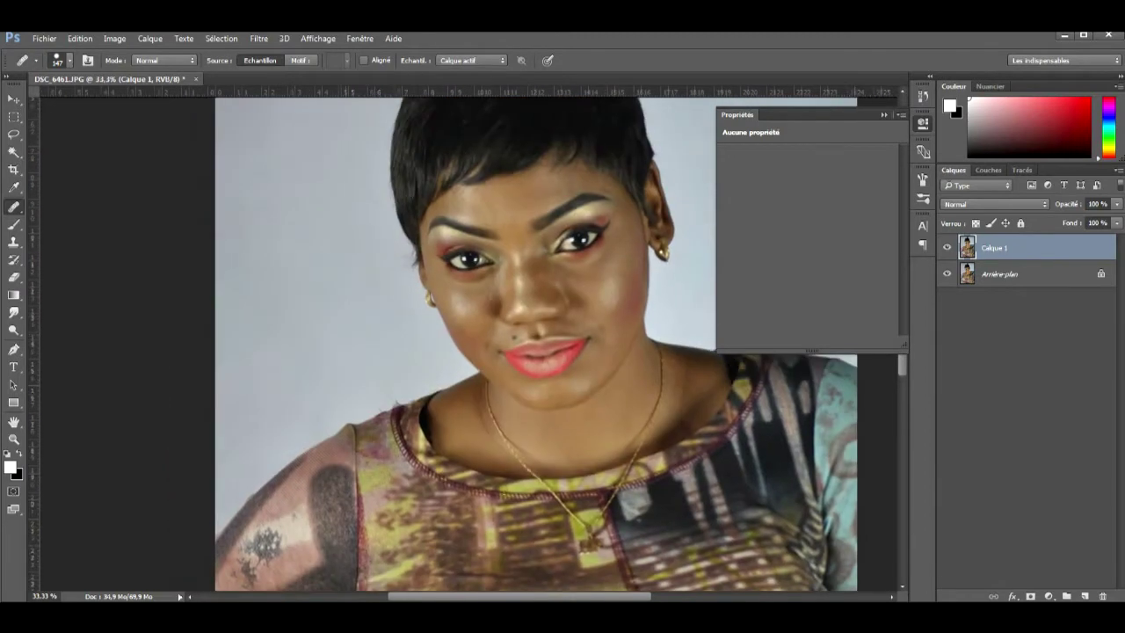
scroll(296, 288, down, 5)
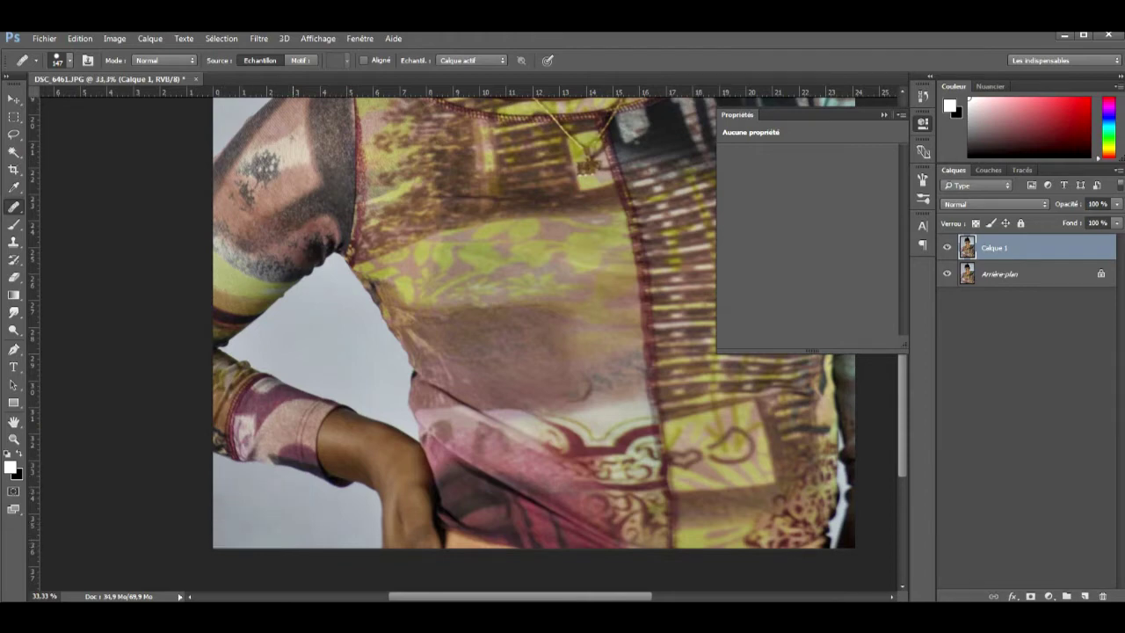
scroll(466, 343, right, 5)
scroll(466, 343, up, 3)
scroll(466, 343, up, 3)
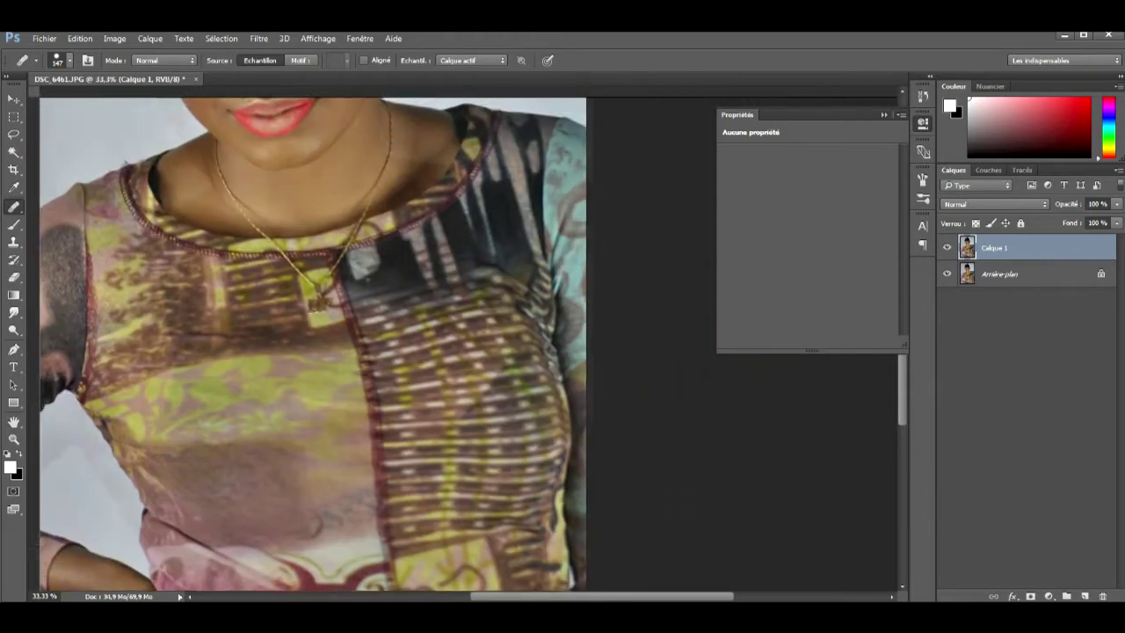
scroll(466, 343, up, 3)
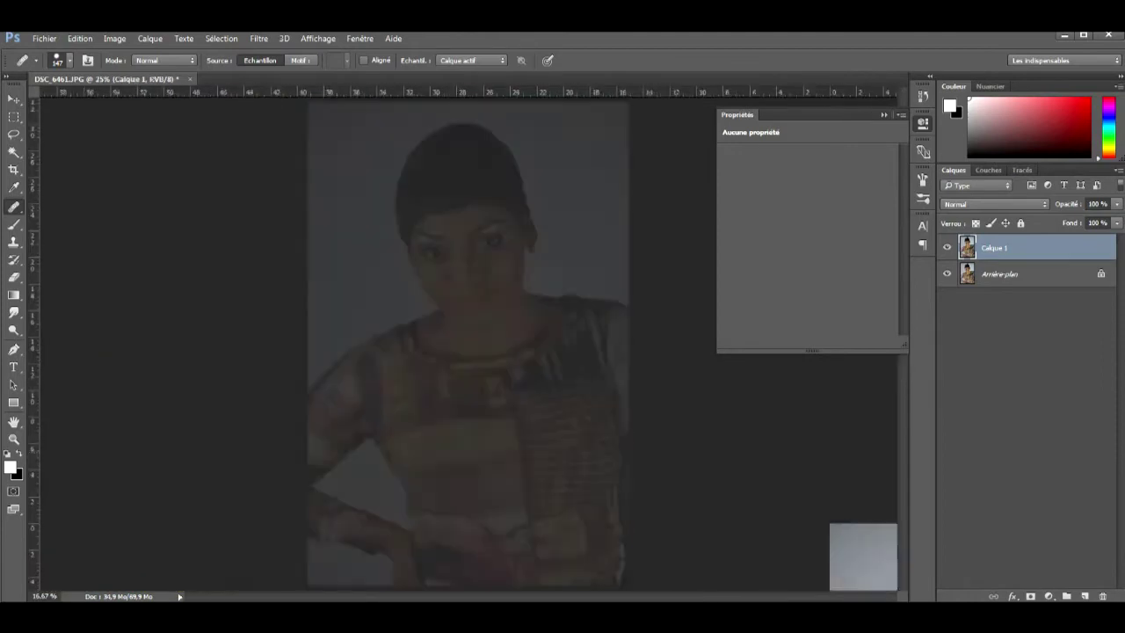
In Camera Raw, cool the temperature, reduce Clarté to -22 and raise Vibrance to +11
key(v)
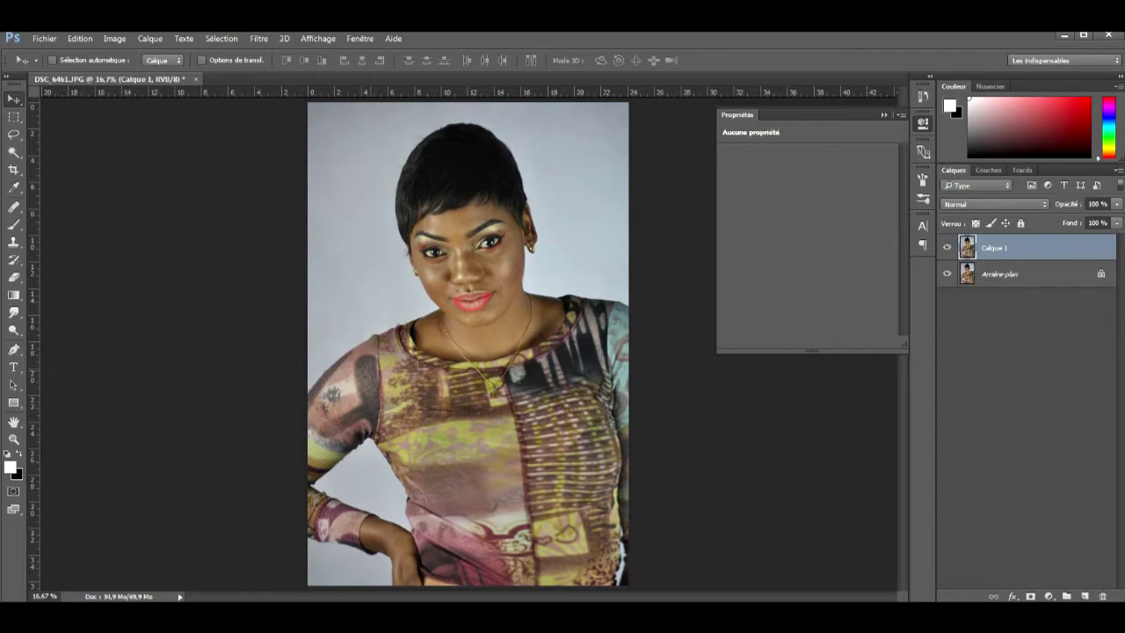
key(ctrl+shift+a)
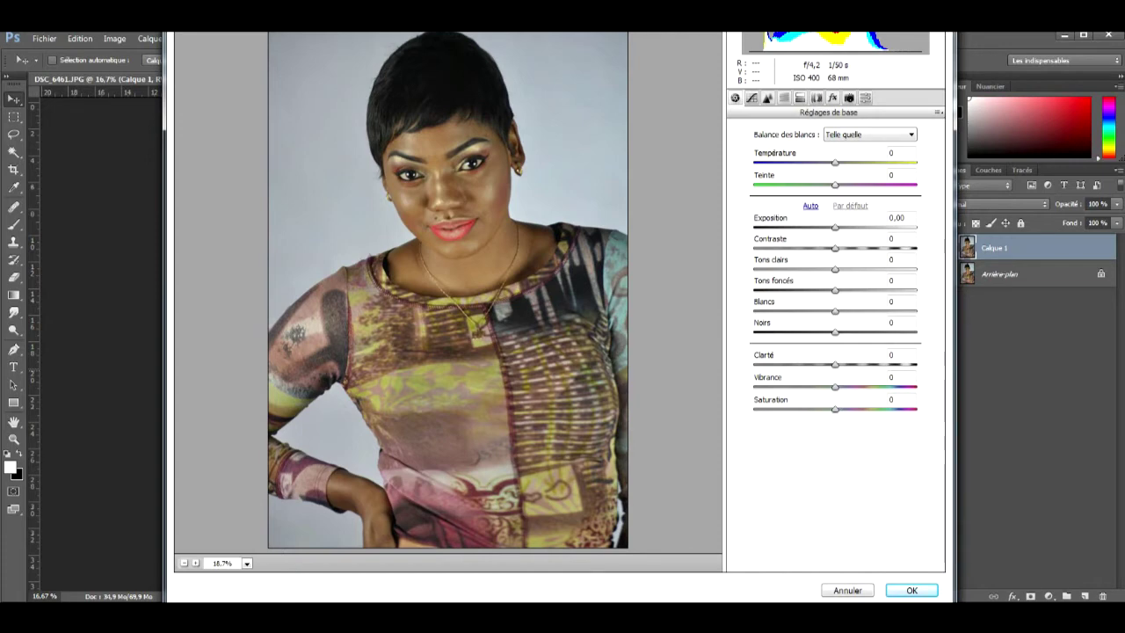
key(Up)
key(Up)
key(Up)
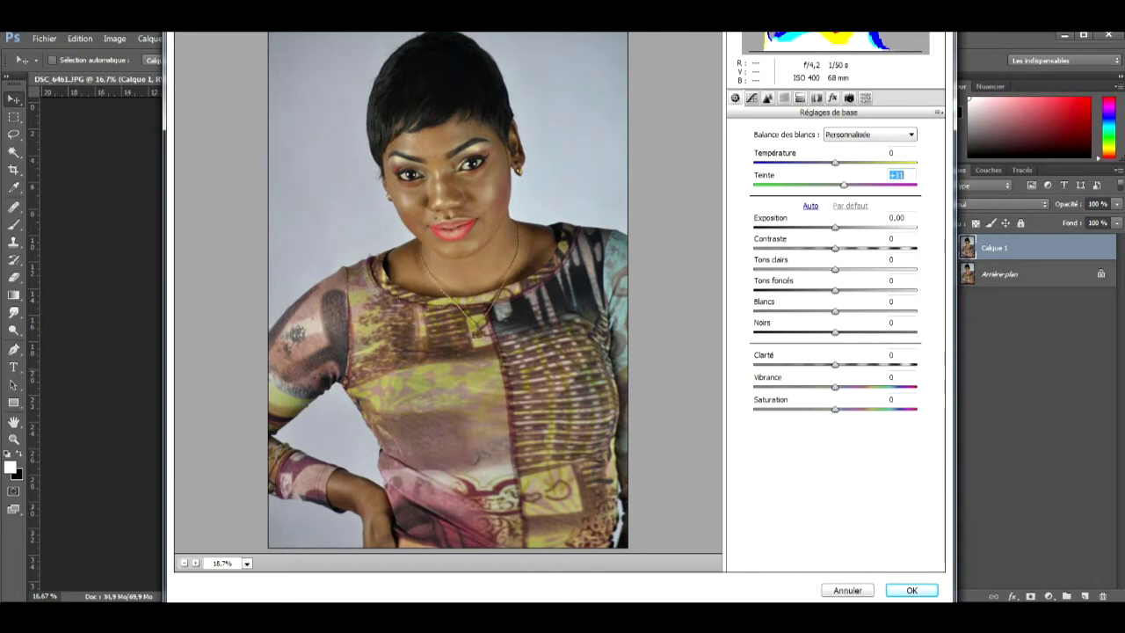
key(shift+Tab)
key(Down)
key(Down)
key(Down)
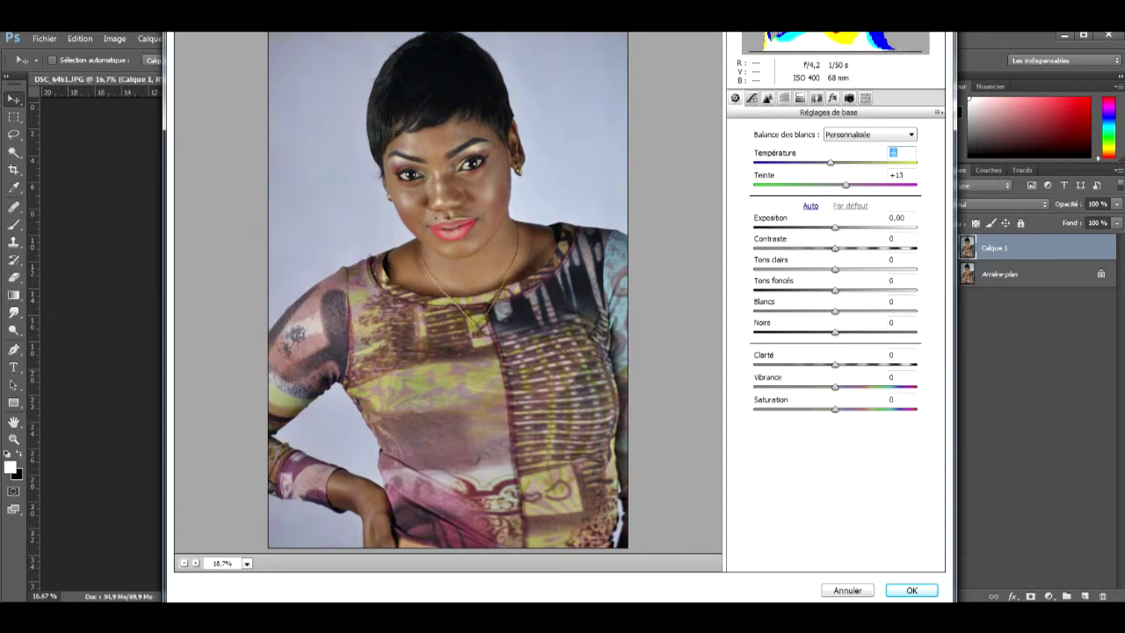
key(Tab)
key(Tab)
key(Tab)
key(shift+Down)
key(shift+Down)
key(Down)
key(Down)
key(Tab)
key(shift+Up)
key(Up)
key(Tab)
key(Up)
key(Up)
key(Up)
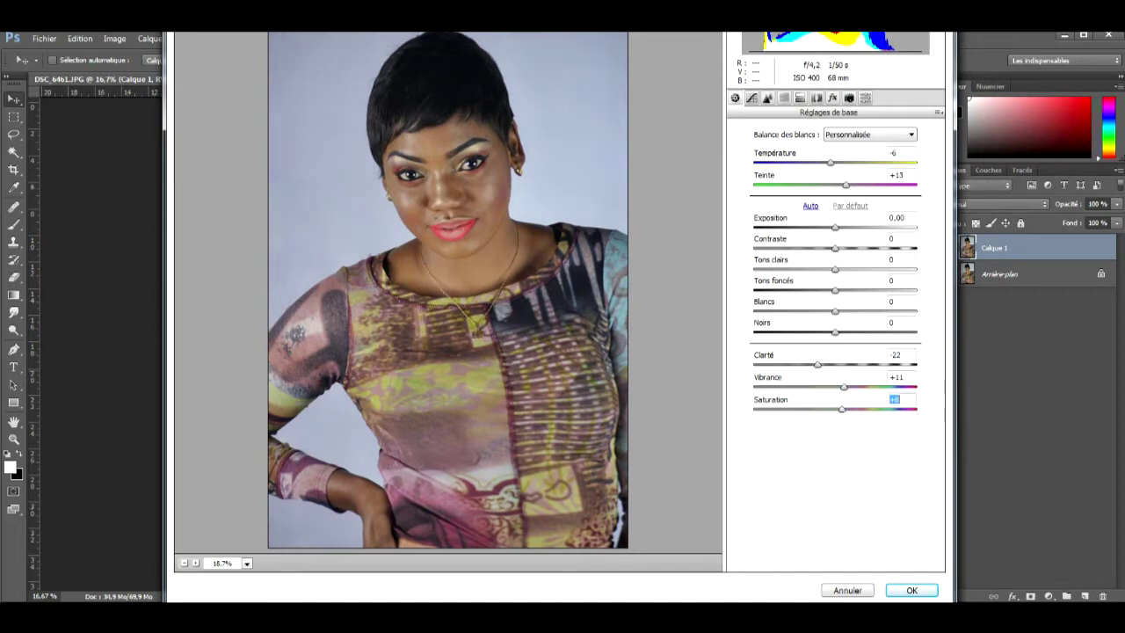
Set Saturation +9, Blancs -21, Teinte +8 and Contraste +38, adjusting Tons clairs
key(Up)
key(shift+Tab)
key(shift+Tab)
key(shift+Tab)
key(shift+Down)
key(shift+Down)
key(Down)
key(shift+Tab)
key(shift+Tab)
key(shift+Tab)
key(shift+Down)
key(Up)
key(Up)
key(Up)
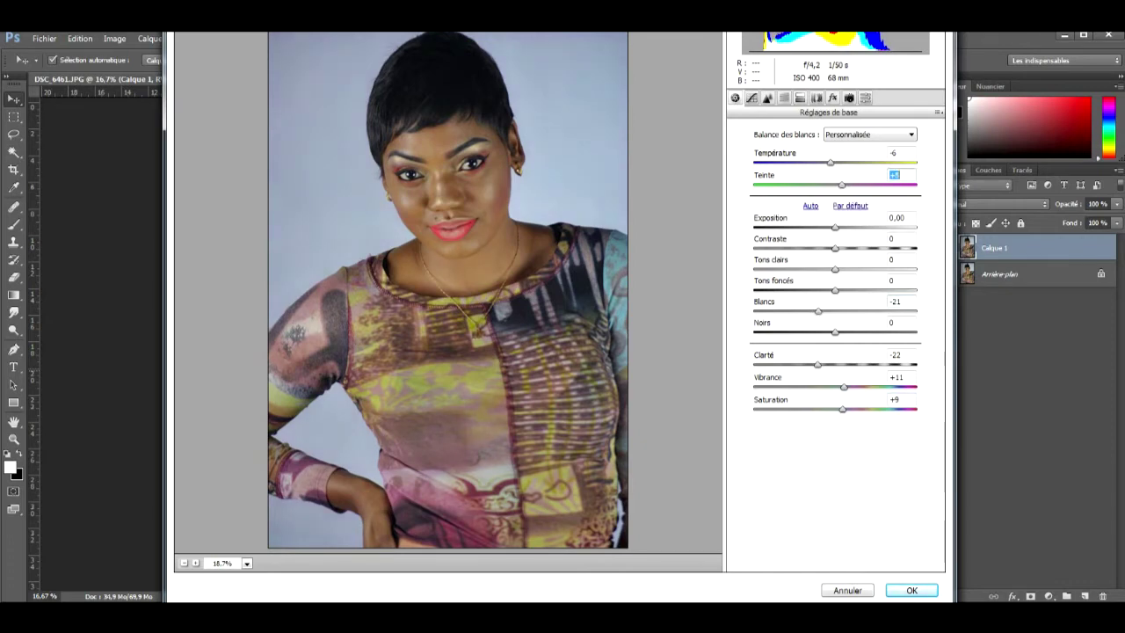
key(Tab)
key(Tab)
key(Tab)
key(shift+Down)
key(shift+Down)
key(shift+Down)
key(Down)
key(Down)
key(Down)
key(shift+Up)
key(shift+Up)
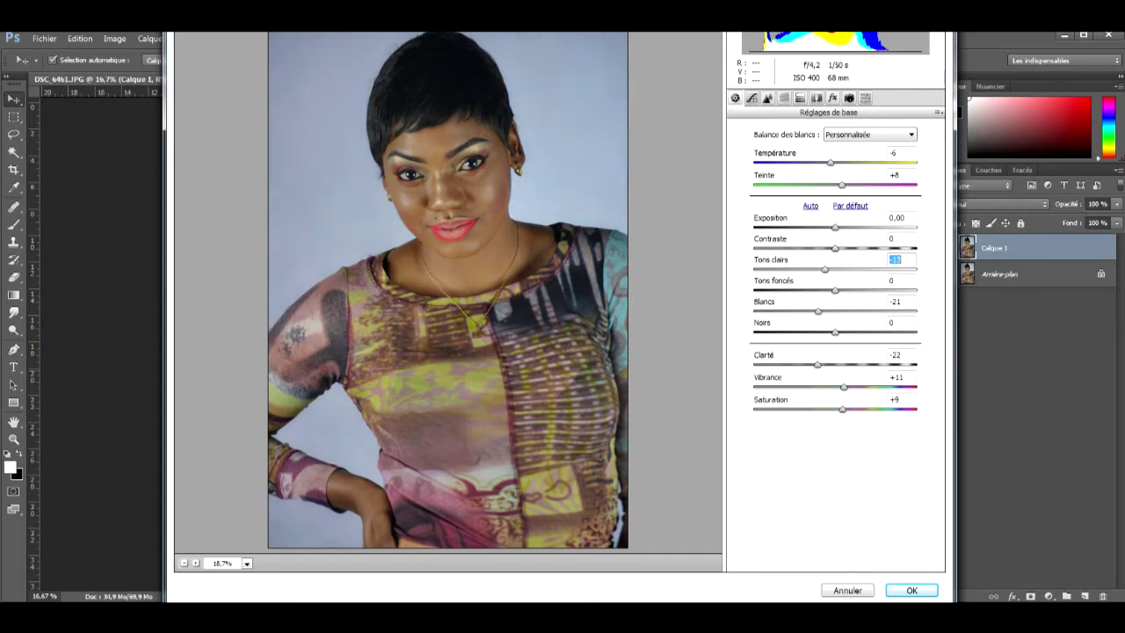
key(shift+Tab)
key(shift+Up)
key(shift+Up)
key(shift+Up)
key(shift+Up)
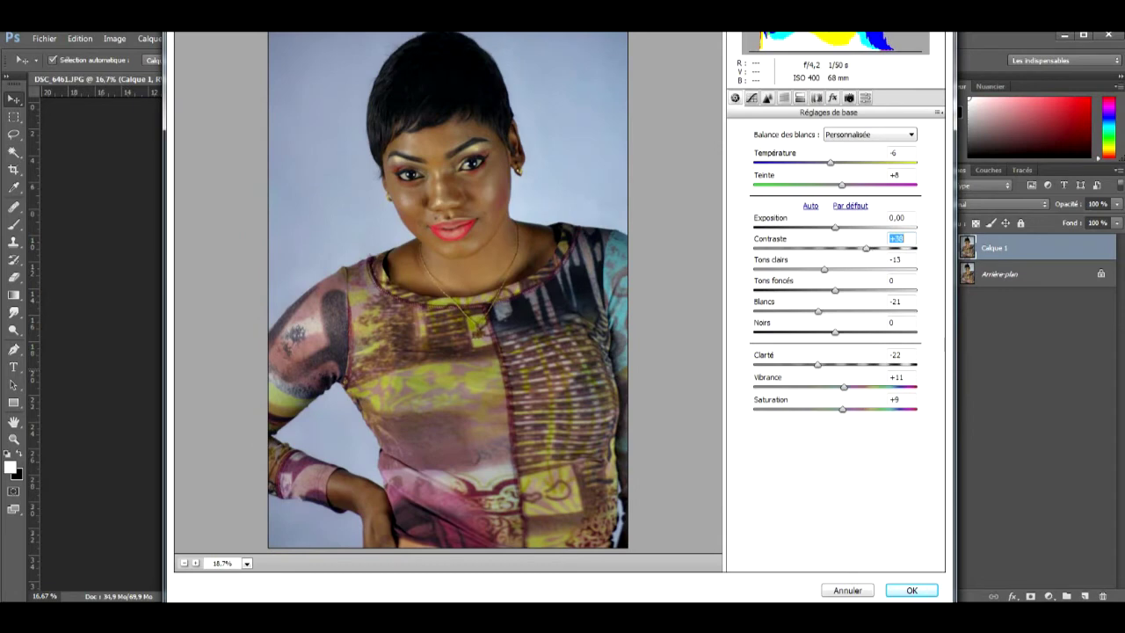
Set Noirs -4, Tons foncés about -11, Tons clairs about +13, and apply
key(Tab)
key(Tab)
key(Tab)
key(Up)
key(Up)
key(Up)
key(Down)
key(Down)
key(Down)
key(Down)
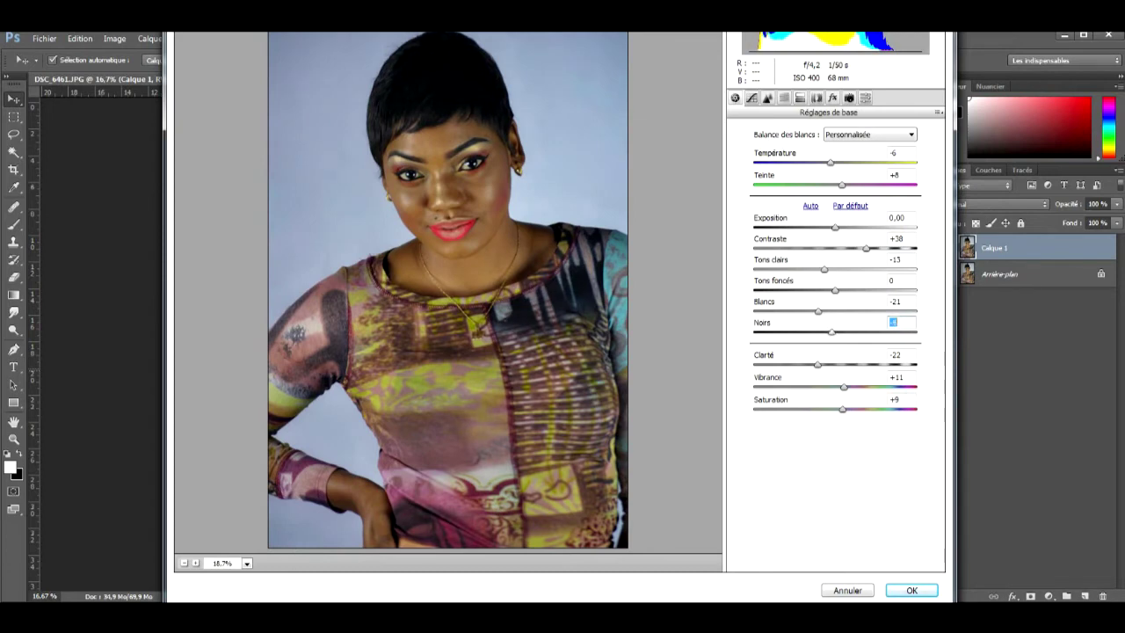
key(shift+Tab)
key(shift+Tab)
key(Up)
key(Up)
key(Up)
text(-13)
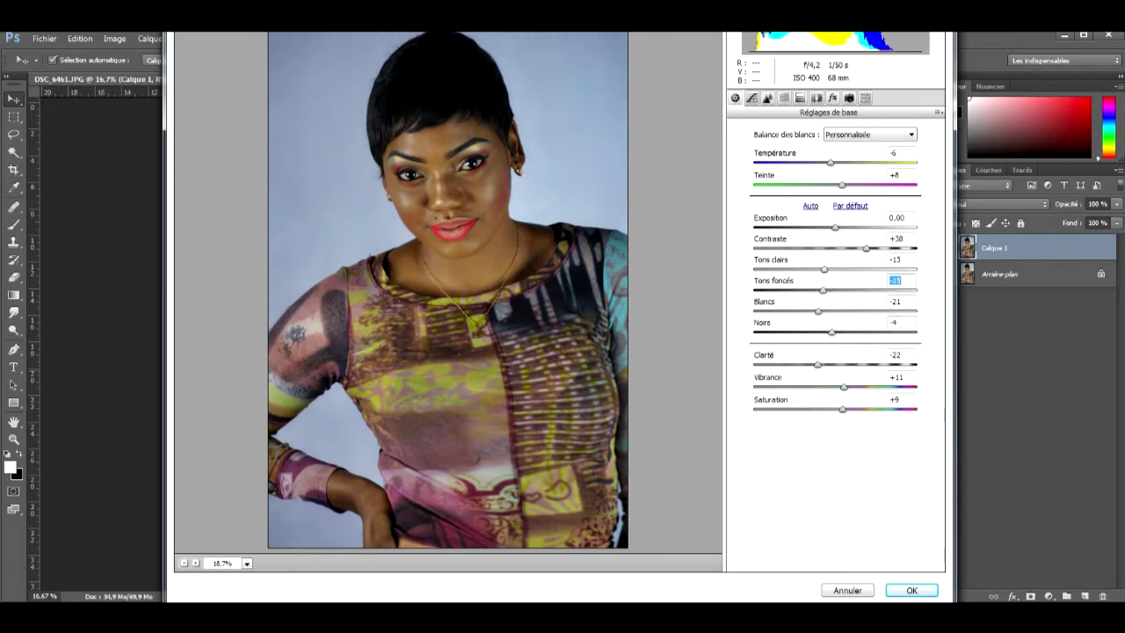
key(shift+Tab)
key(shift+Up)
key(shift+Up)
key(shift+Up)
key(Down)
key(Down)
key(Down)
key(Return)
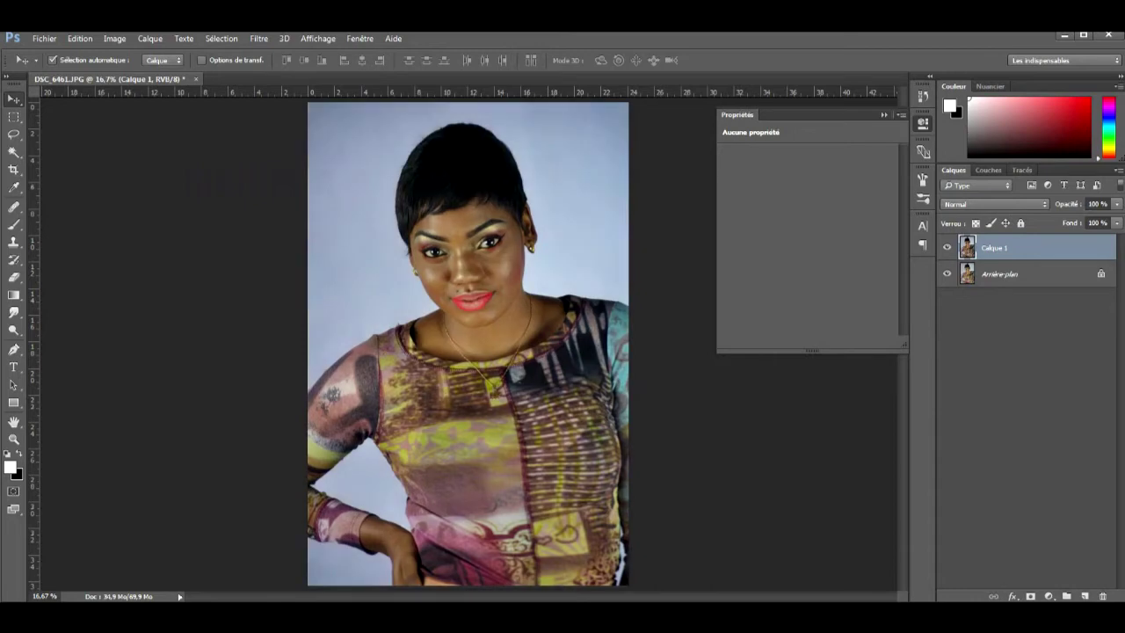
Toggle Calque 1's visibility to compare the Camera Raw result with the original
click(947, 248)
click(947, 247)
click(947, 247)
Add a Luminosité/Contraste adjustment layer with brightness -30 and contrast 18
click(1048, 596)
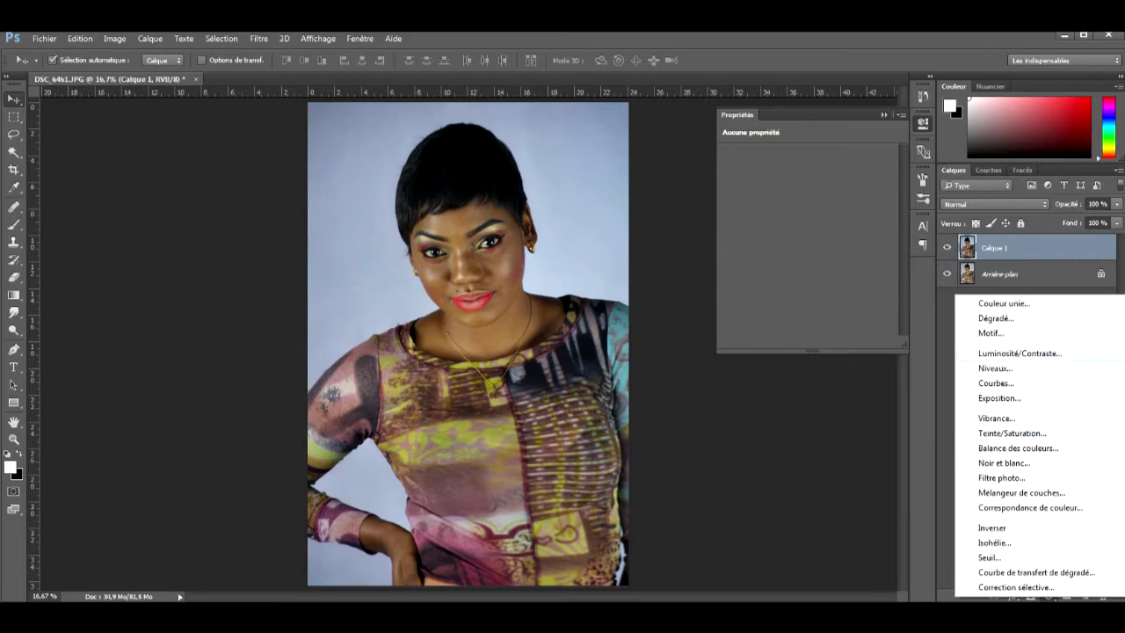
click(1019, 353)
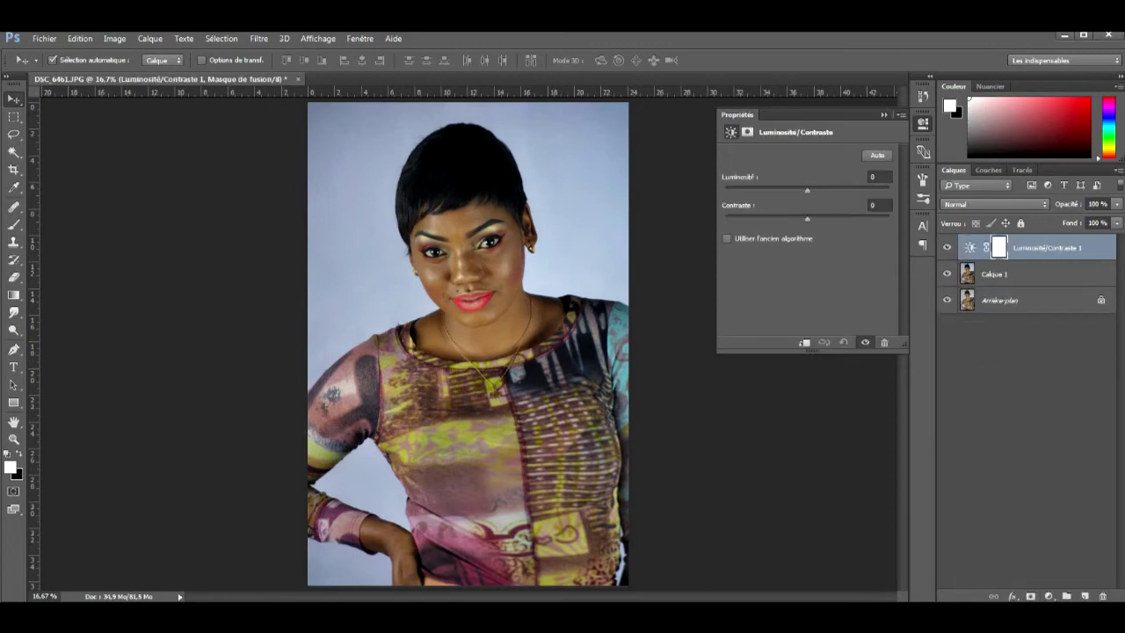
drag(807, 190, 791, 190)
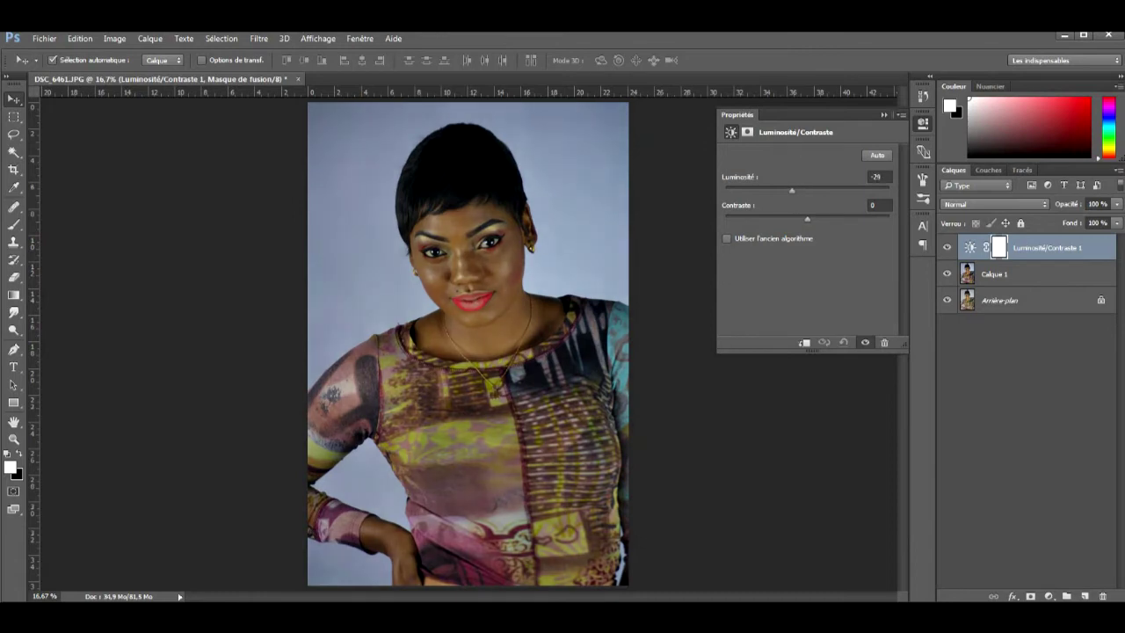
mouse_move(807, 219)
mouse_down()
mouse_move(792, 219)
mouse_move(822, 219)
mouse_up()
click(1048, 596)
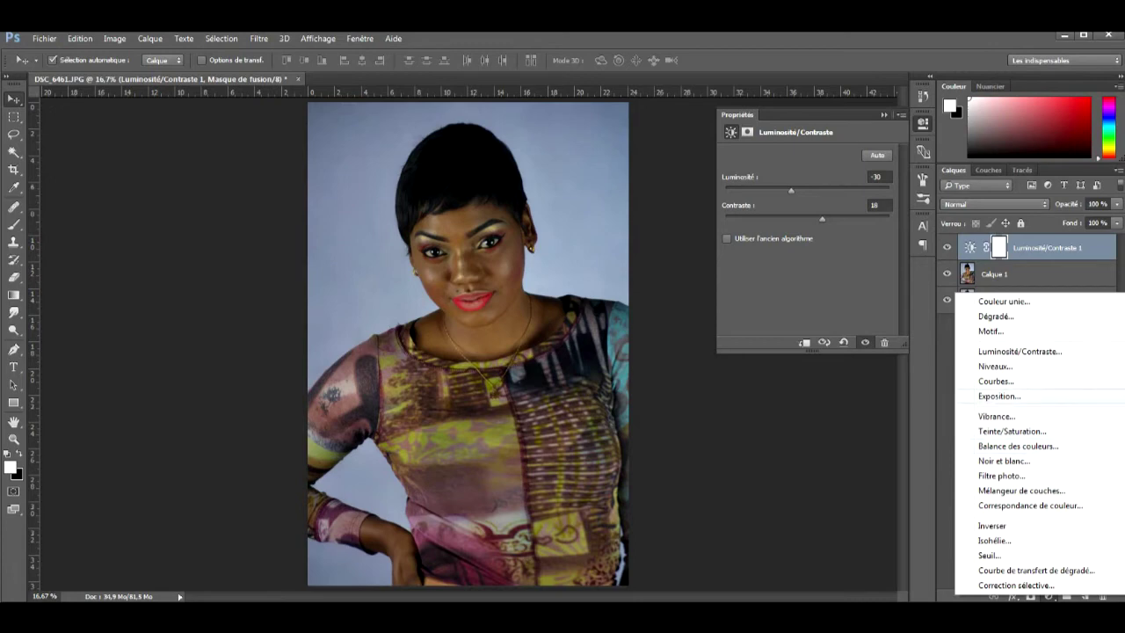
click(996, 366)
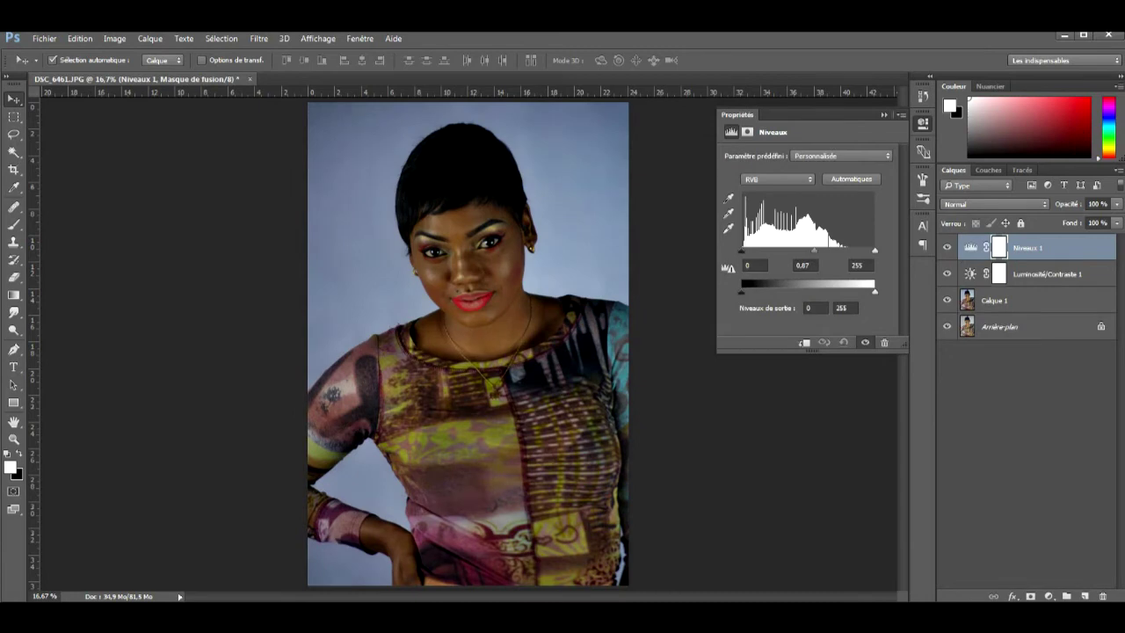
drag(808, 251, 801, 250)
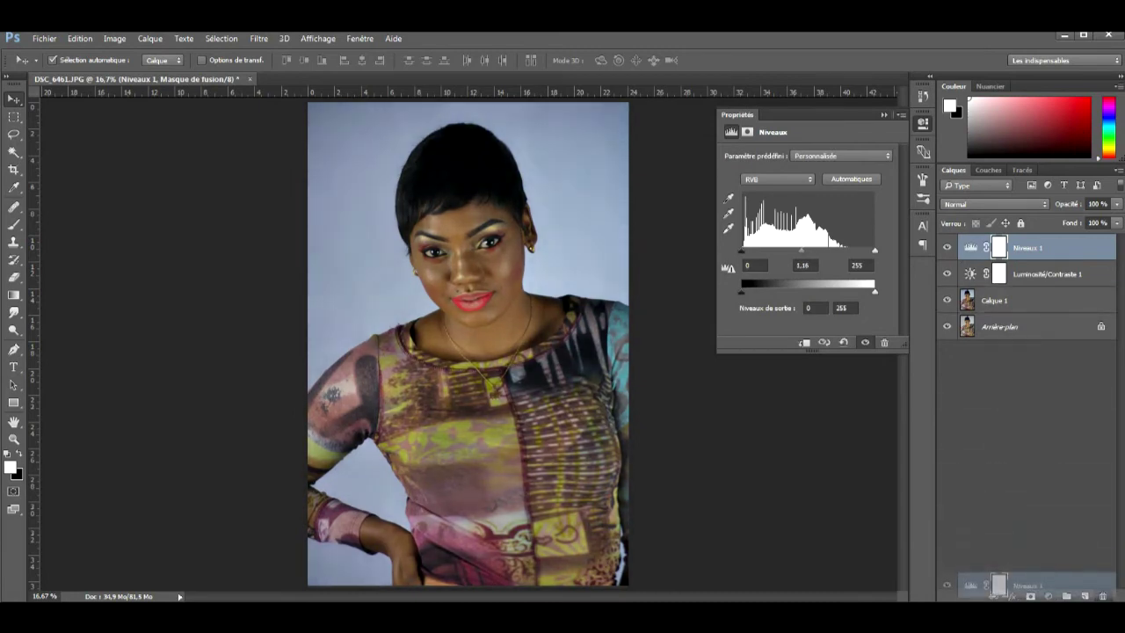
drag(1024, 248, 1103, 596)
click(1048, 597)
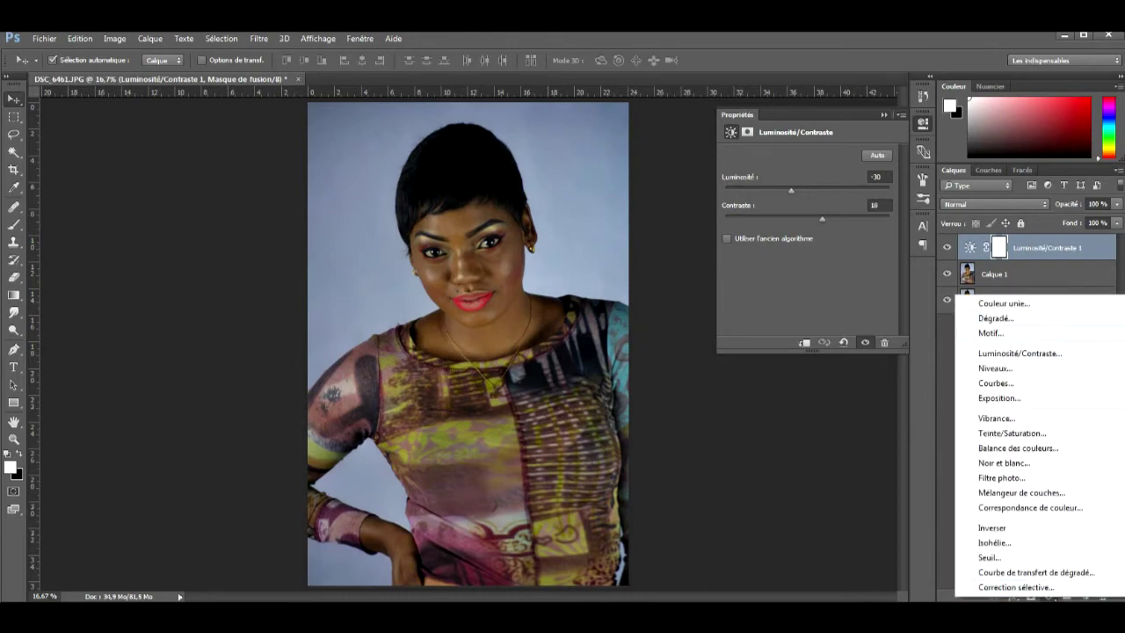
Add a Couleur unie fill layer, Fond 1, in grey 5e5d5d
click(1004, 303)
text(4f4f4f)
drag(711, 224, 712, 210)
key(Return)
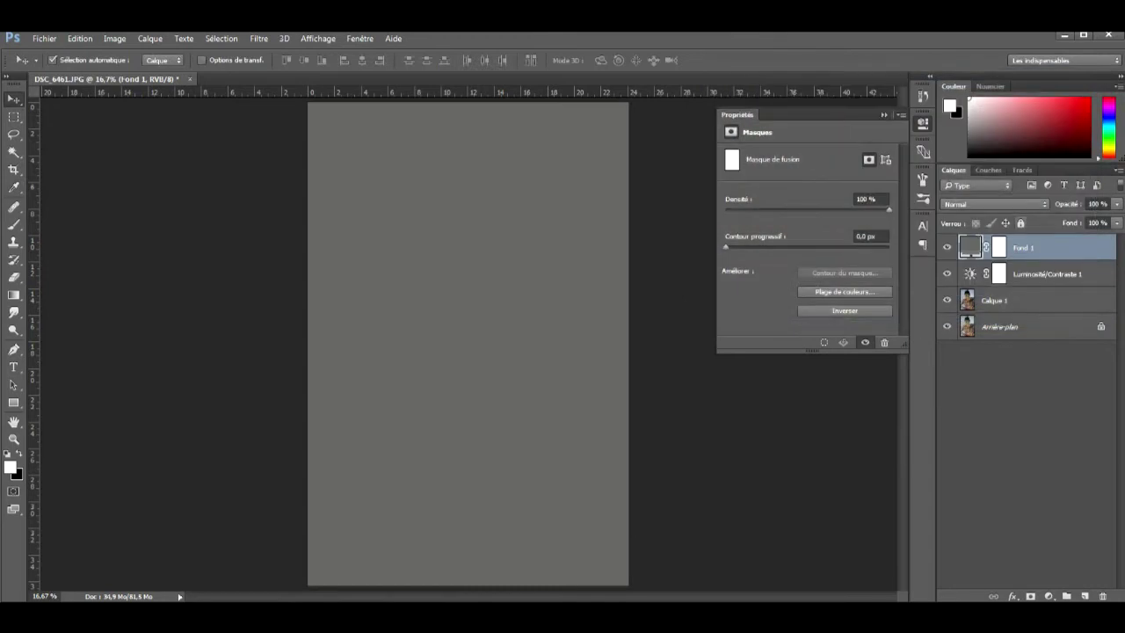
Set Fond 1's blend mode to Lumière tamisée with 49% opacity
click(995, 204)
click(967, 233)
key(Down)
key(Down)
key(Down)
key(Down)
key(Down)
key(Down)
key(Down)
key(Down)
key(Down)
key(Down)
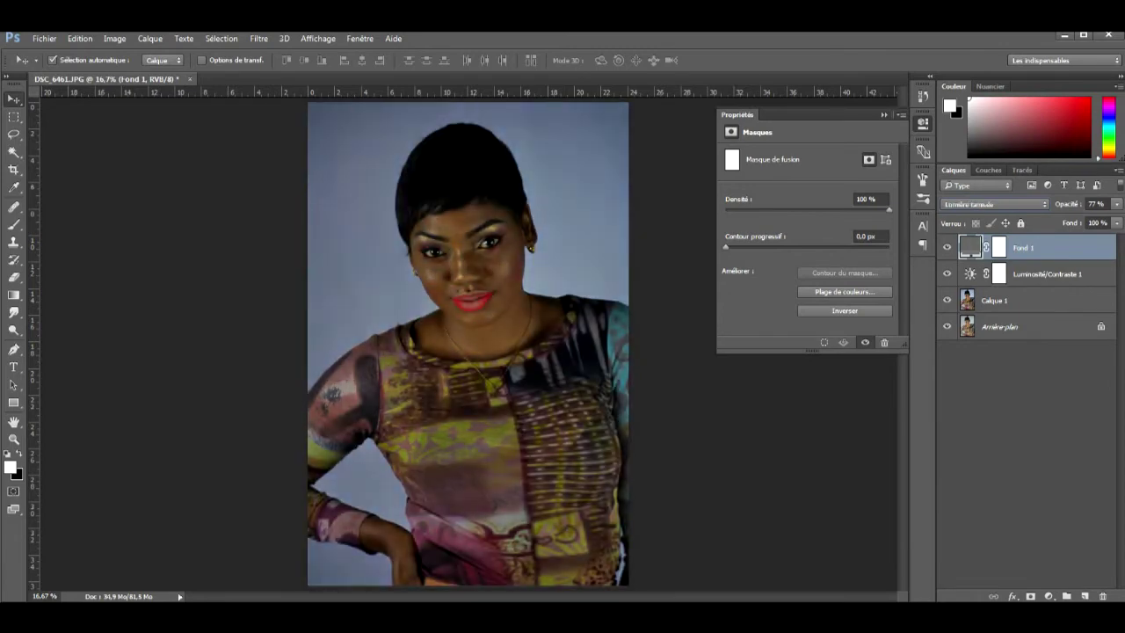
key(Tab)
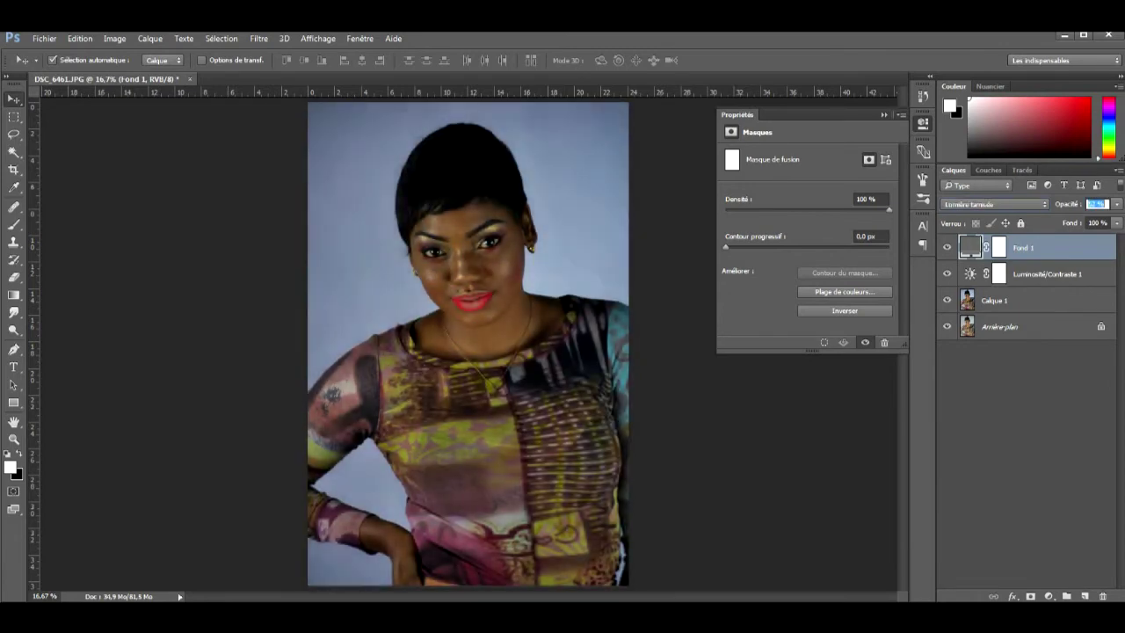
key(Return)
click(13, 402)
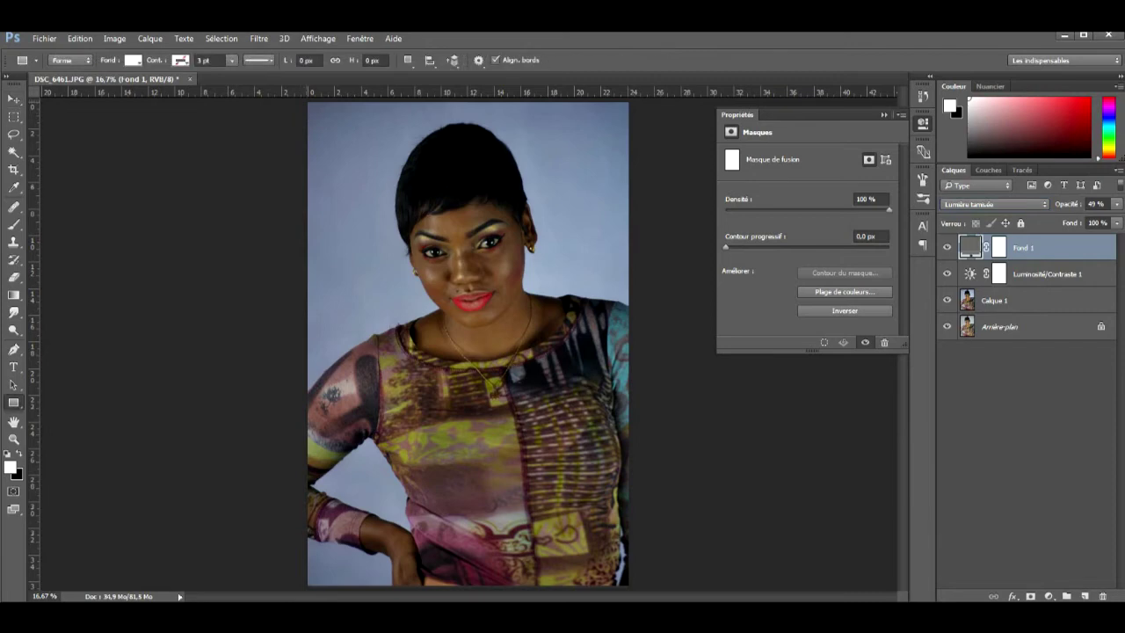
Draw a full-canvas Rectangle 1 filled grey 565656, then rasterize it with Pixelliser le calque
drag(306, 101, 632, 587)
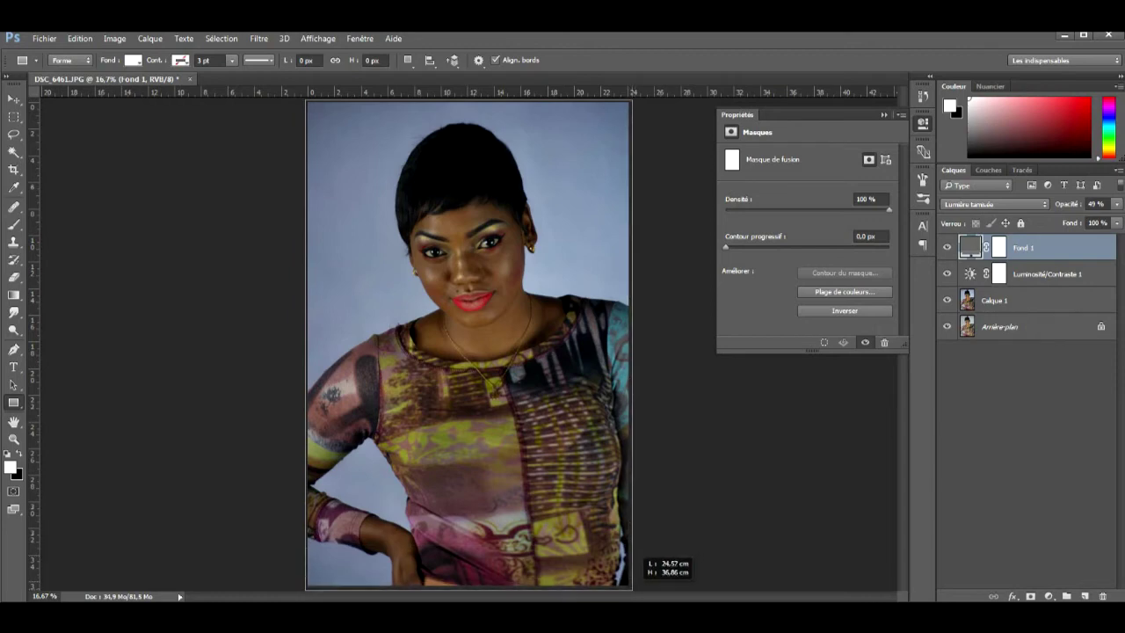
drag(631, 587, 633, 585)
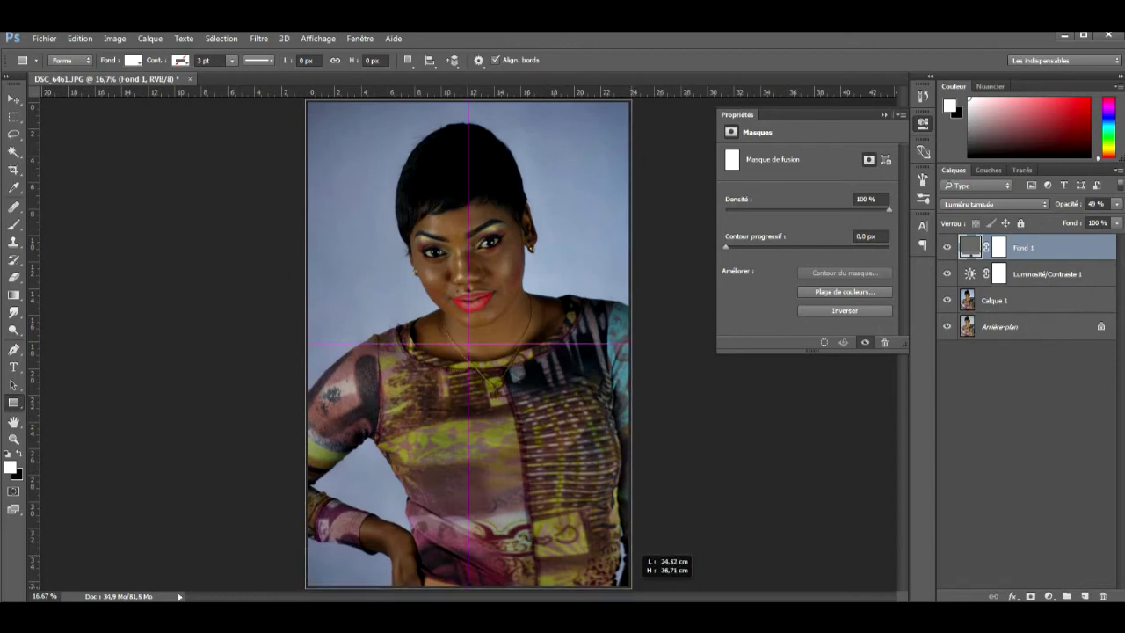
drag(633, 586, 631, 588)
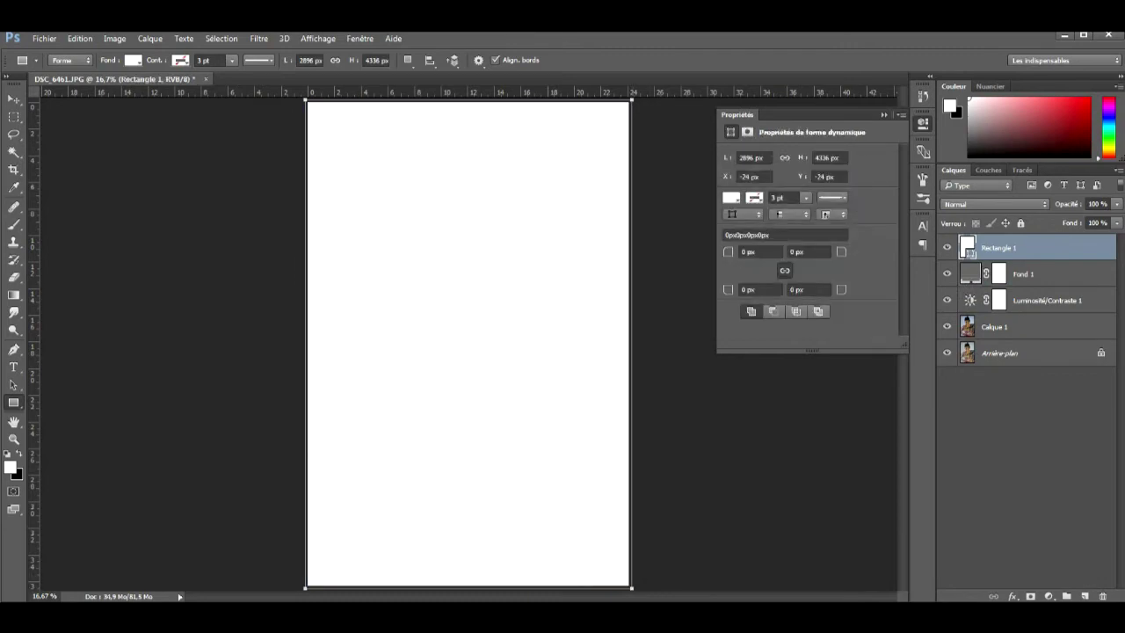
double_click(967, 248)
text(565656)
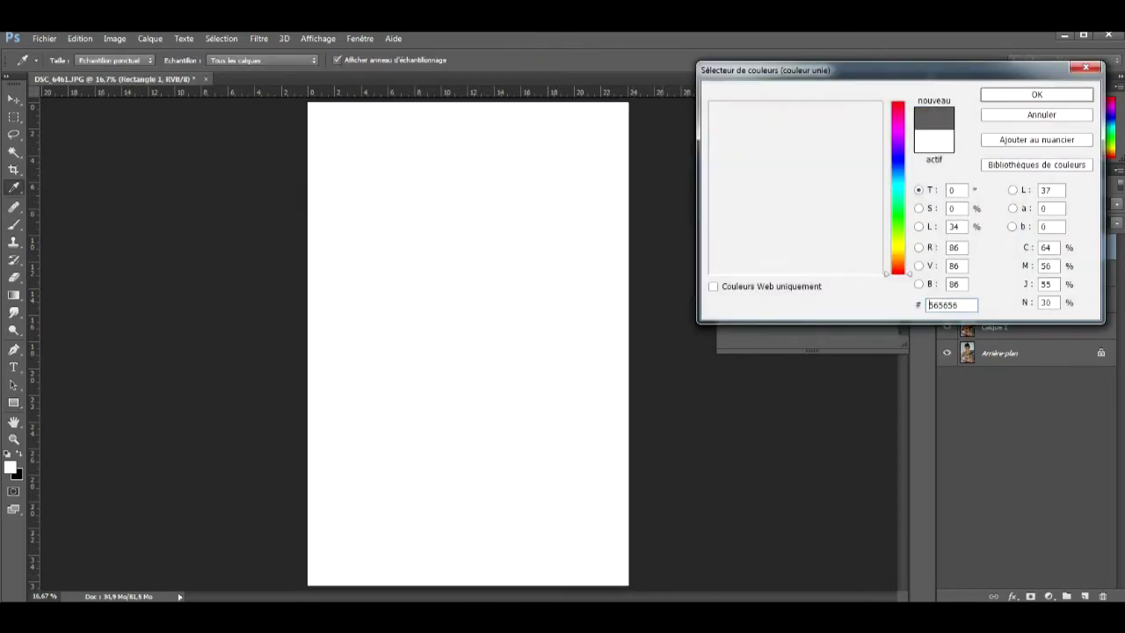
key(Return)
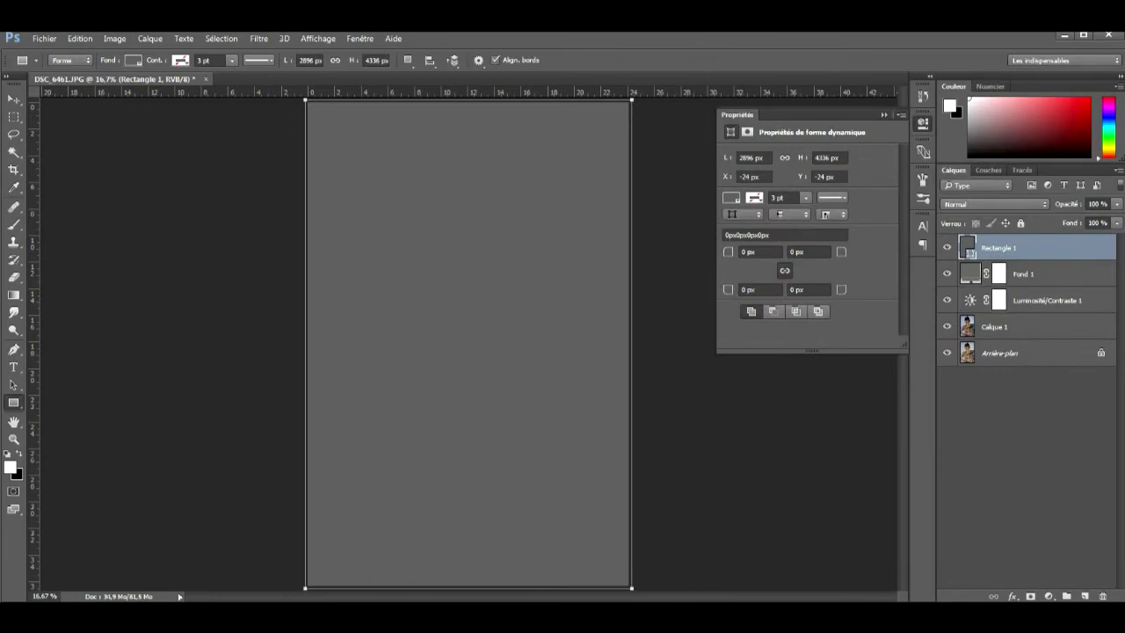
right_click(1037, 248)
click(847, 165)
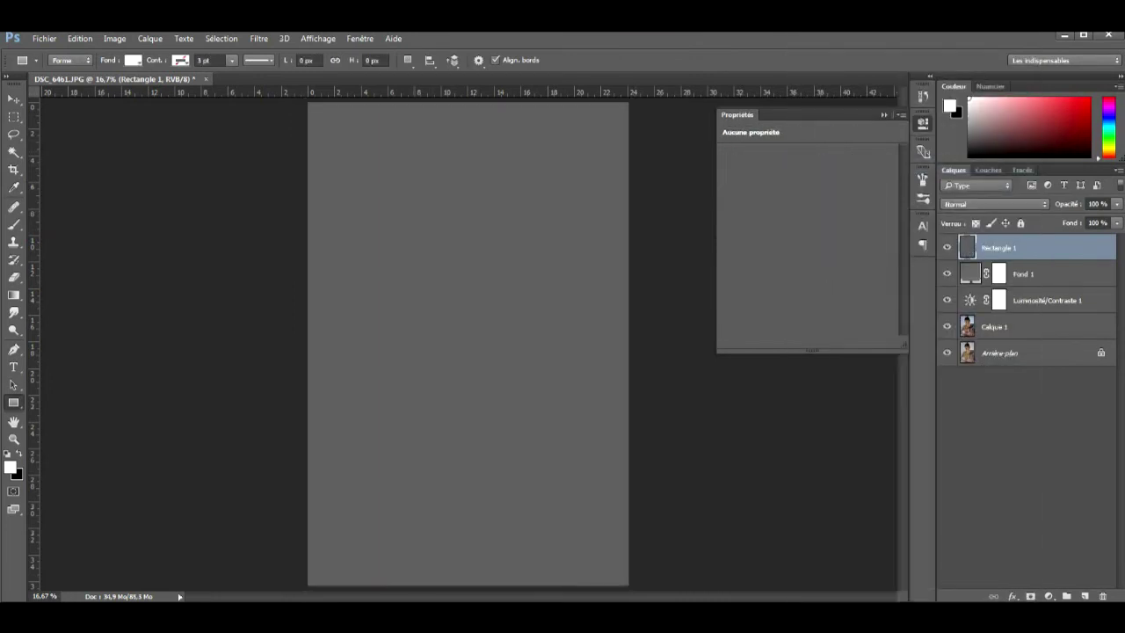
Select an area just inside the canvas edges and delete it, leaving a thin grey frame
key(m)
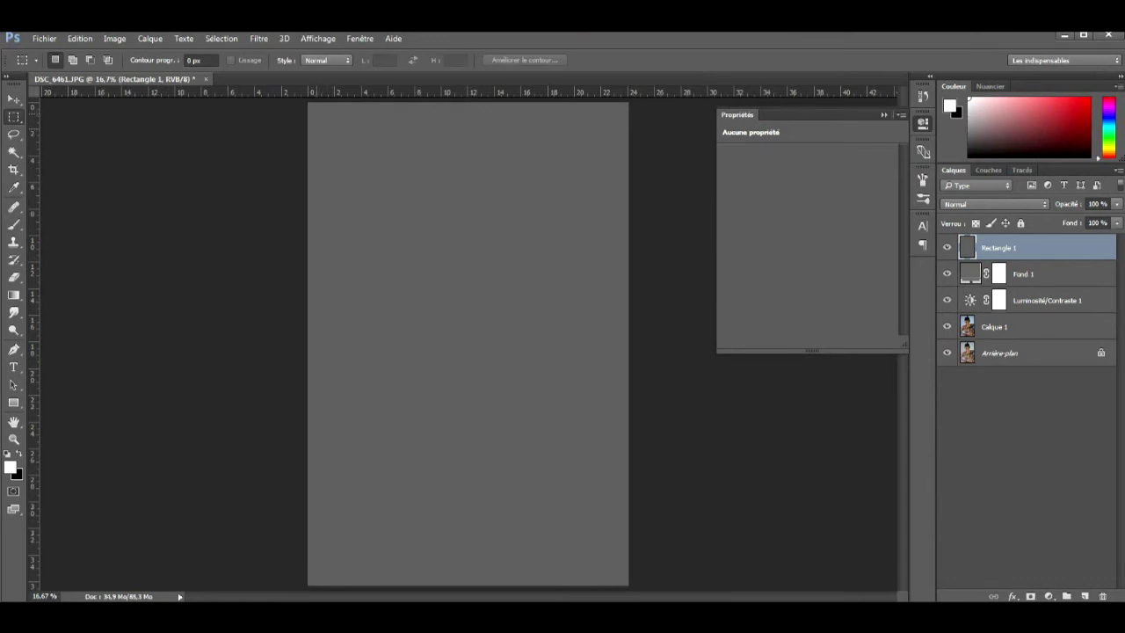
drag(318, 111, 618, 575)
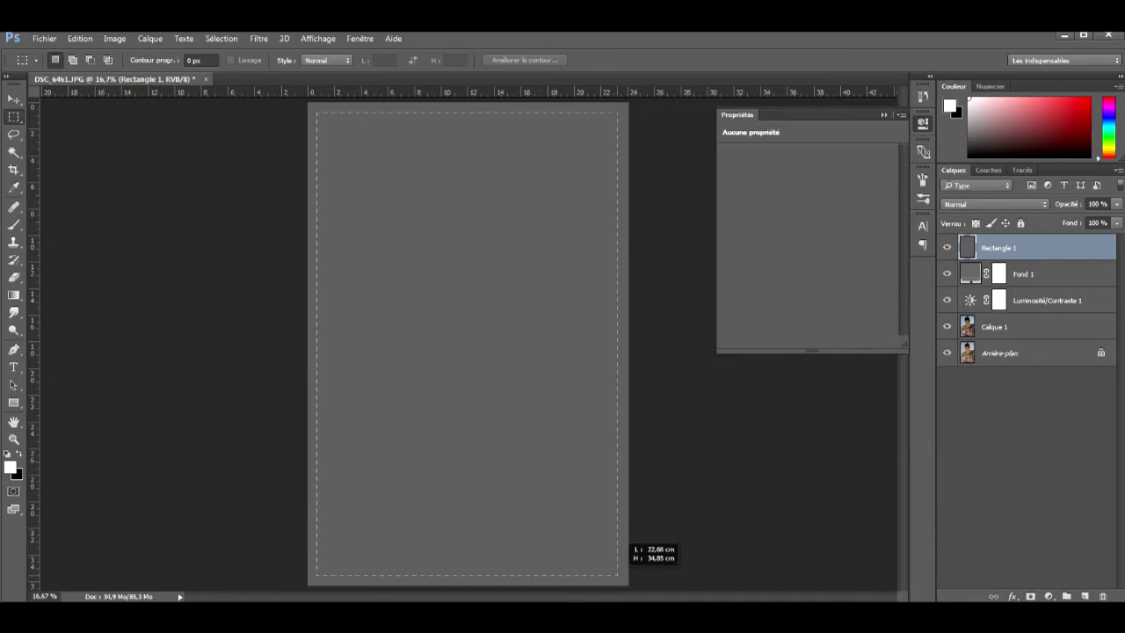
drag(618, 576, 620, 576)
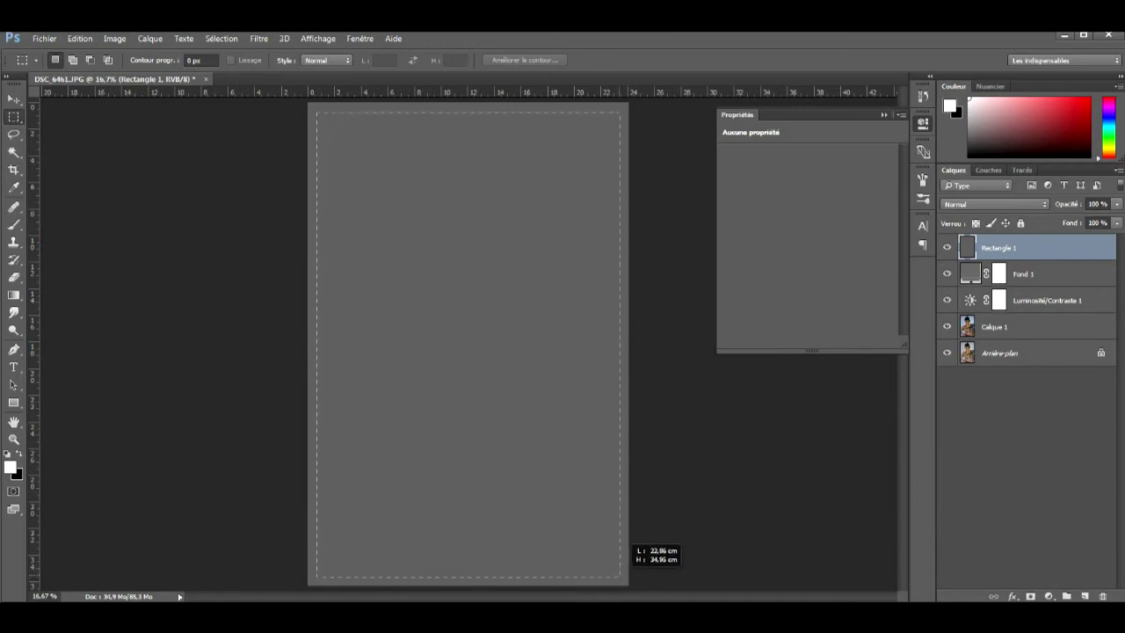
drag(620, 576, 621, 575)
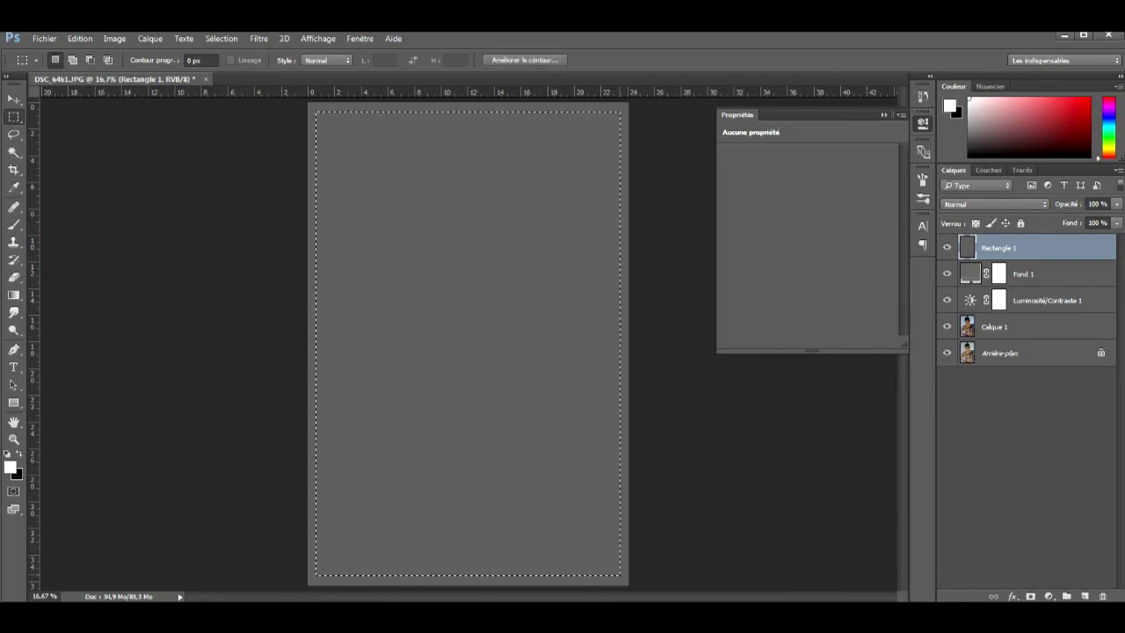
key(Delete)
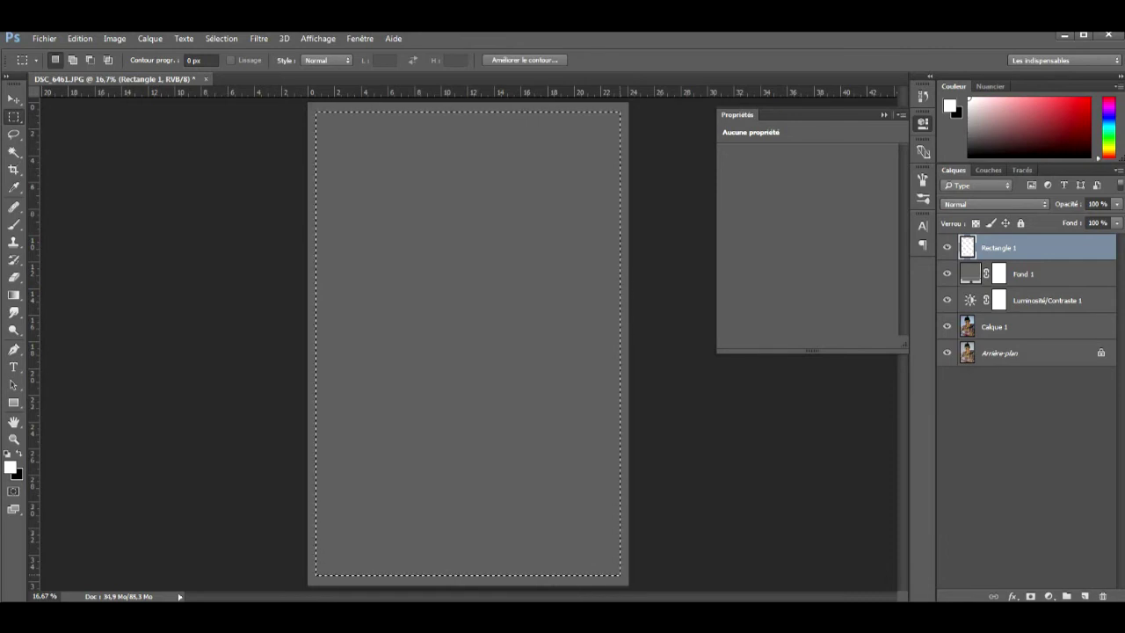
key(ctrl+d)
key(v)
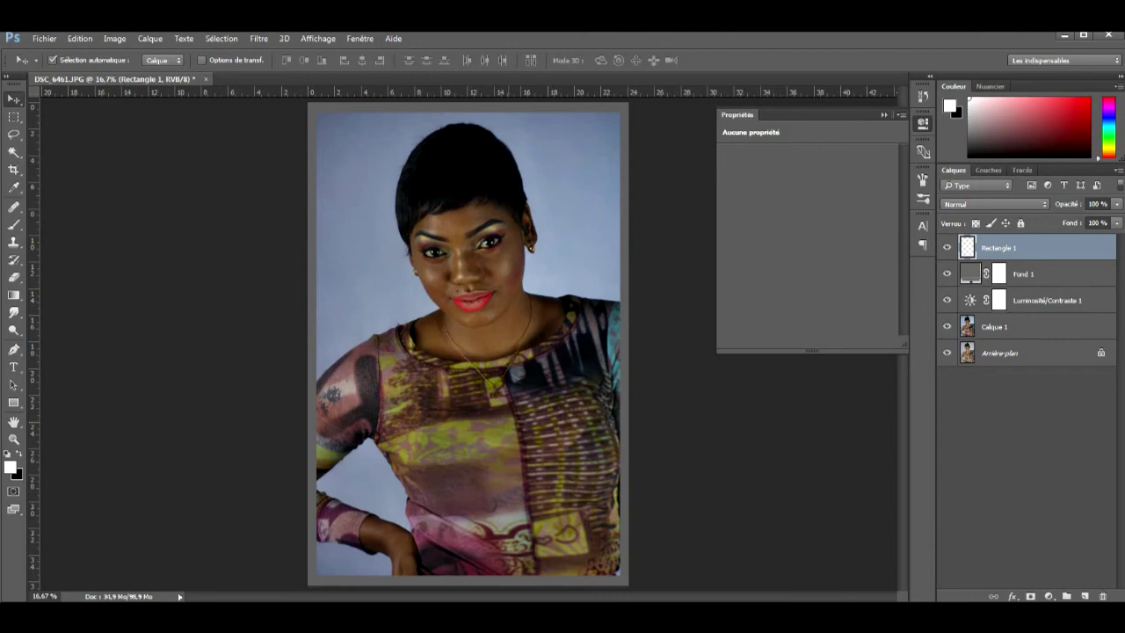
Select Luminosité/Contraste 1 and raise its brightness from -30 to about -9
key(alt+bracketleft)
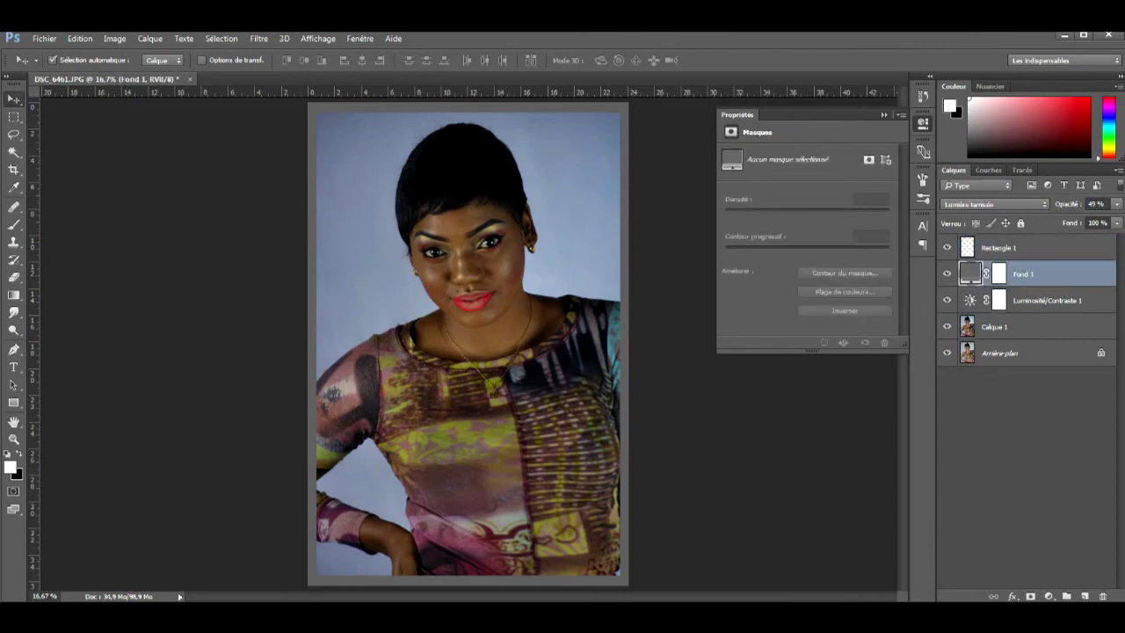
key(alt+bracketleft)
drag(791, 190, 803, 190)
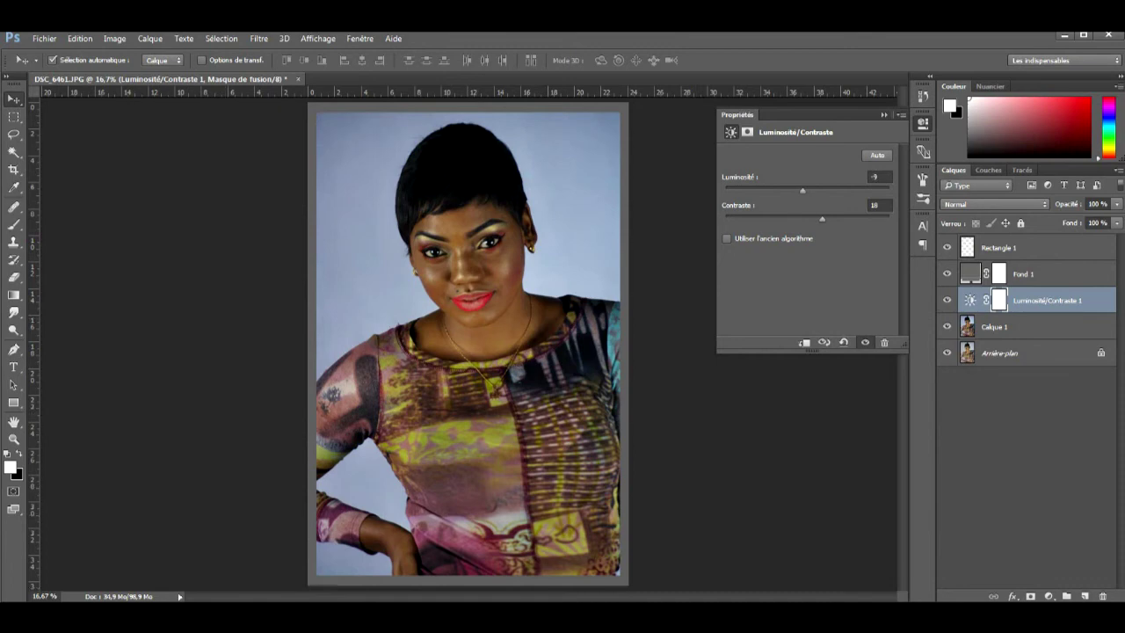
key(super+e)
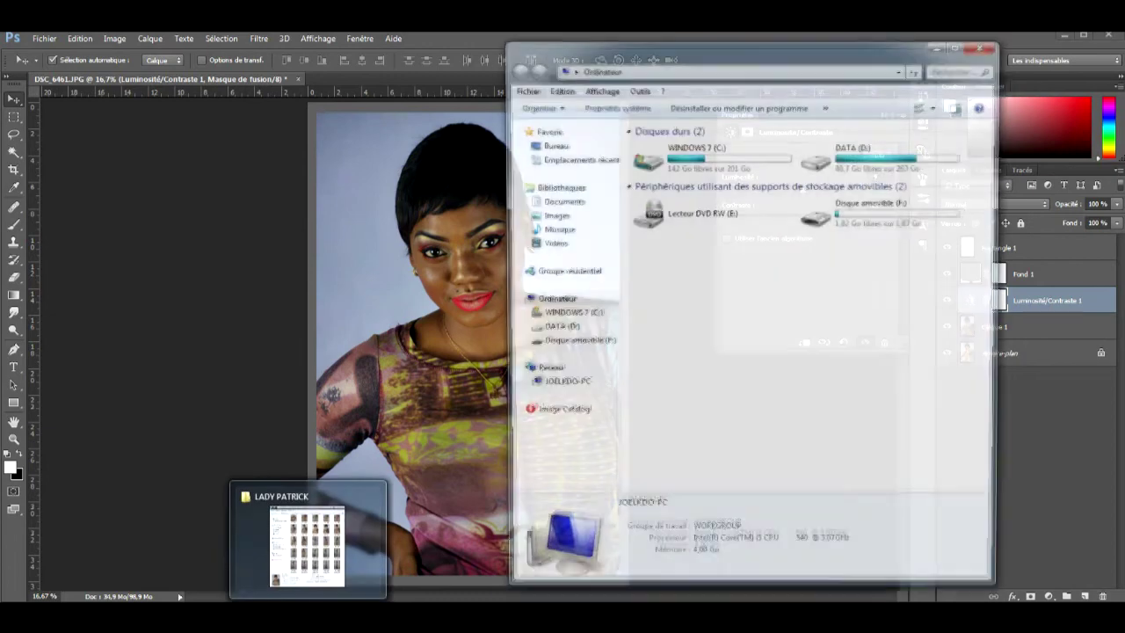
Search DATA (D:) for 'leben' and select the Demo leben logo blanc image
key(Return)
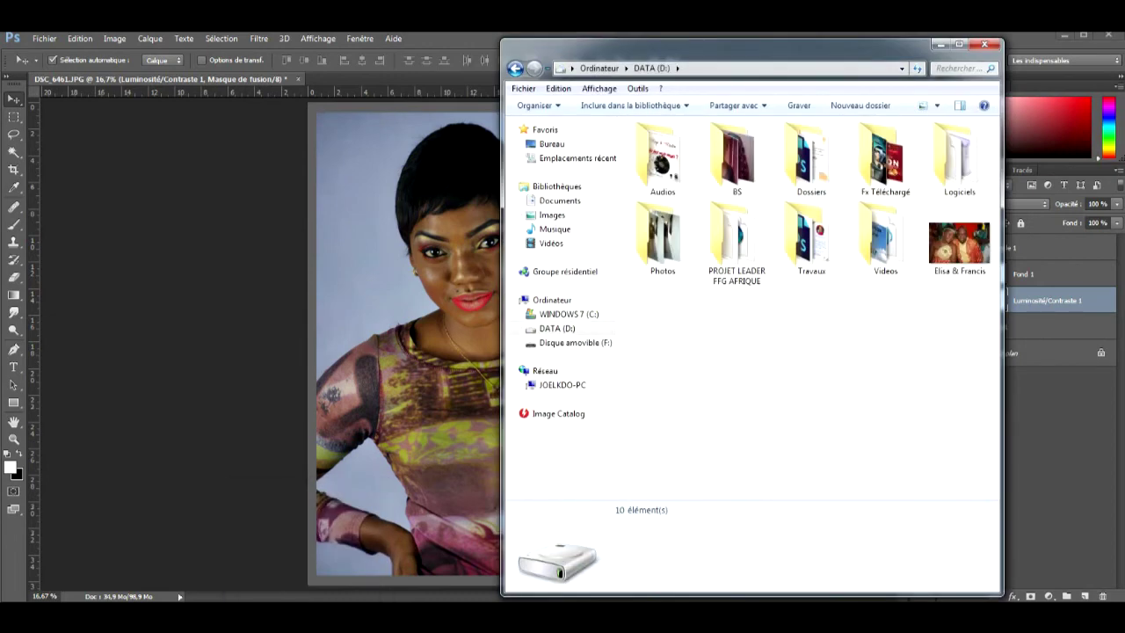
key(l)
key(ctrl+e)
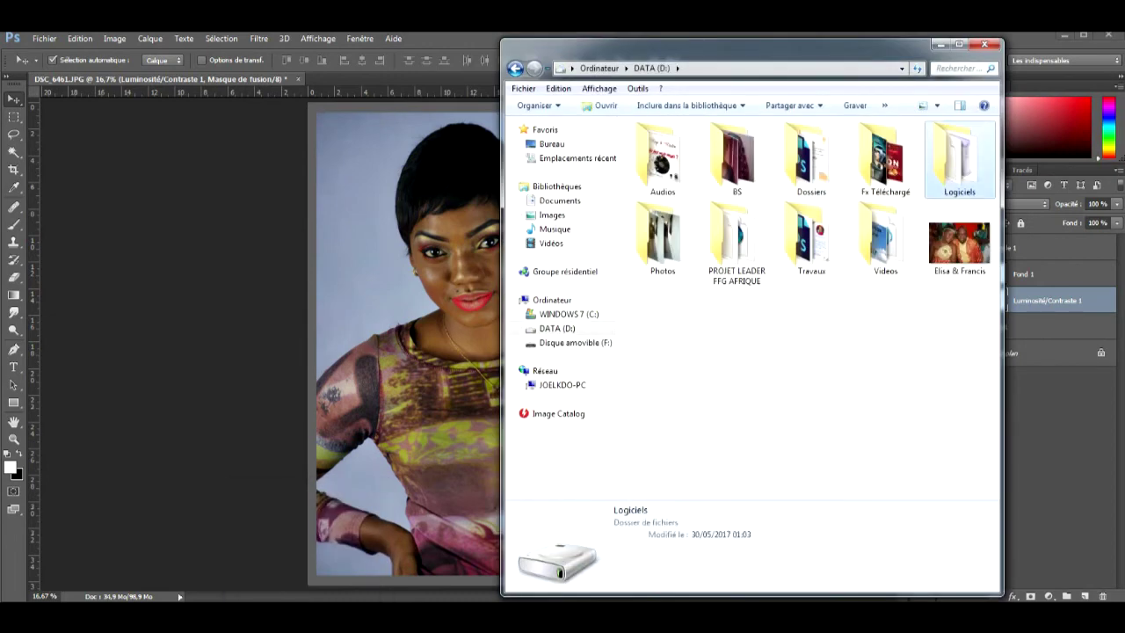
text(leben)
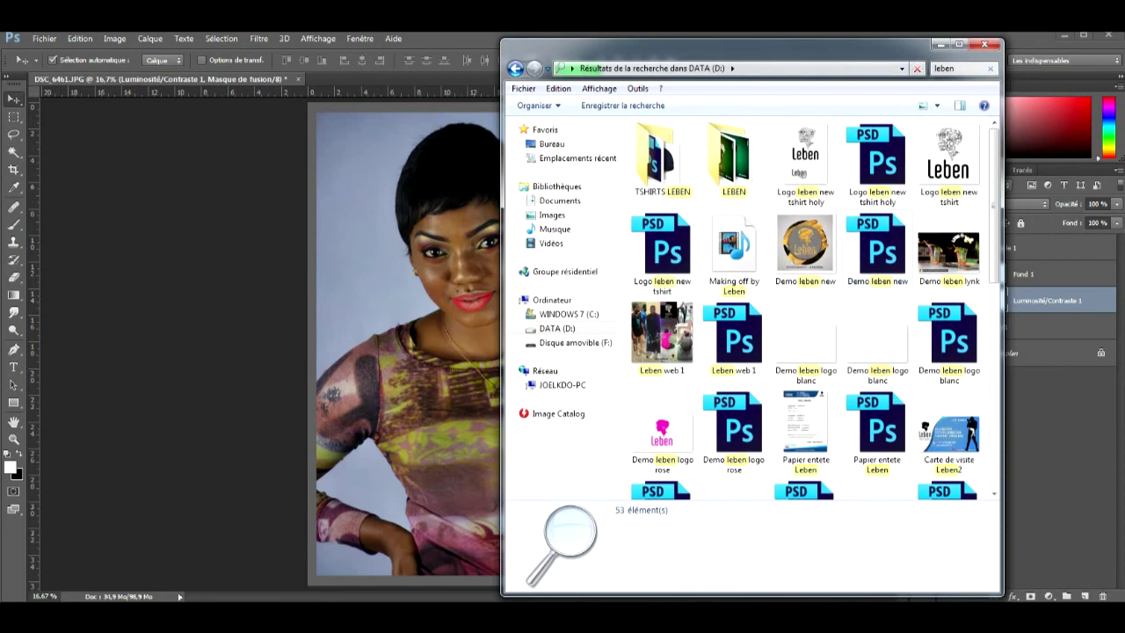
click(878, 339)
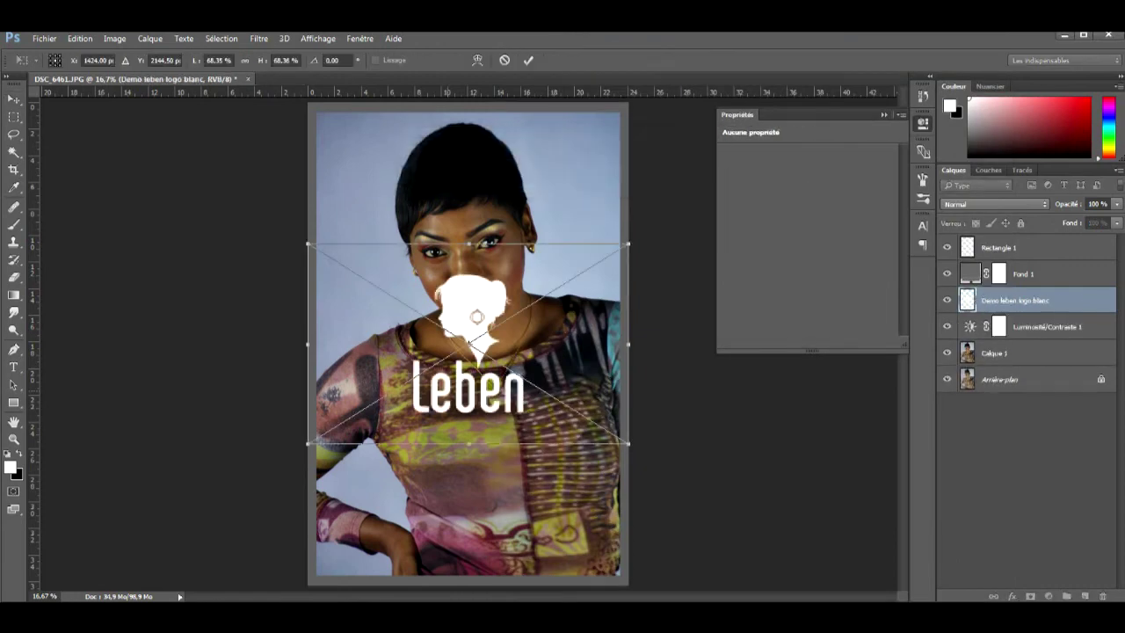
Place the Leben logo, move its layer to the top of the stack, and rasterize it
key(Return)
drag(1016, 299, 1015, 237)
right_click(1055, 247)
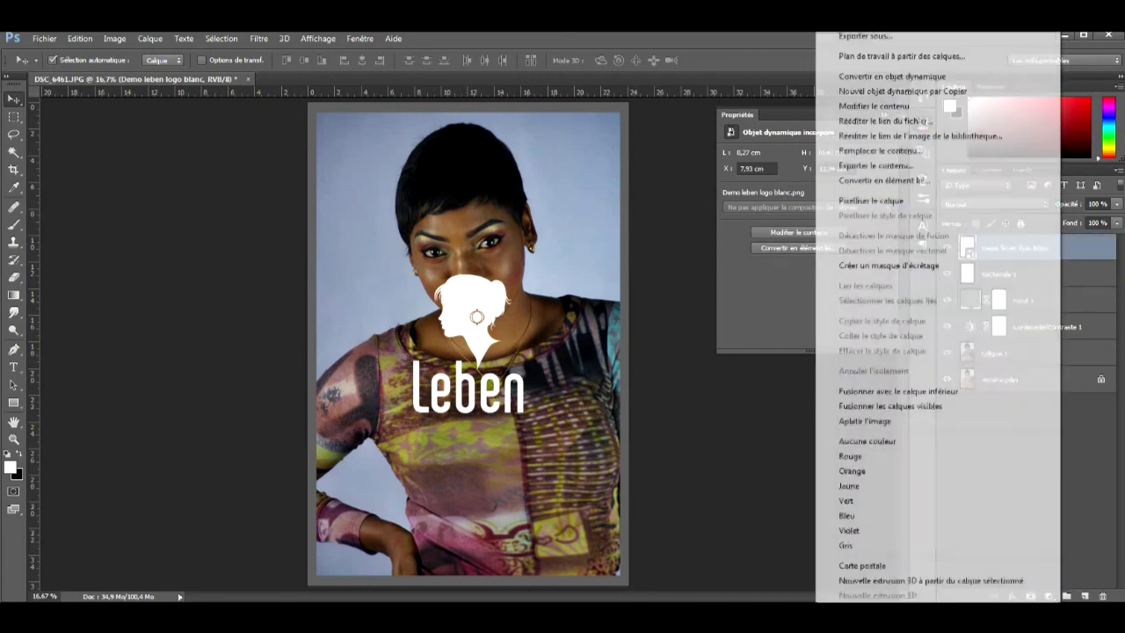
click(862, 202)
Scale the logo to about a third of its size and position it in the top-left corner
key(ctrl+t)
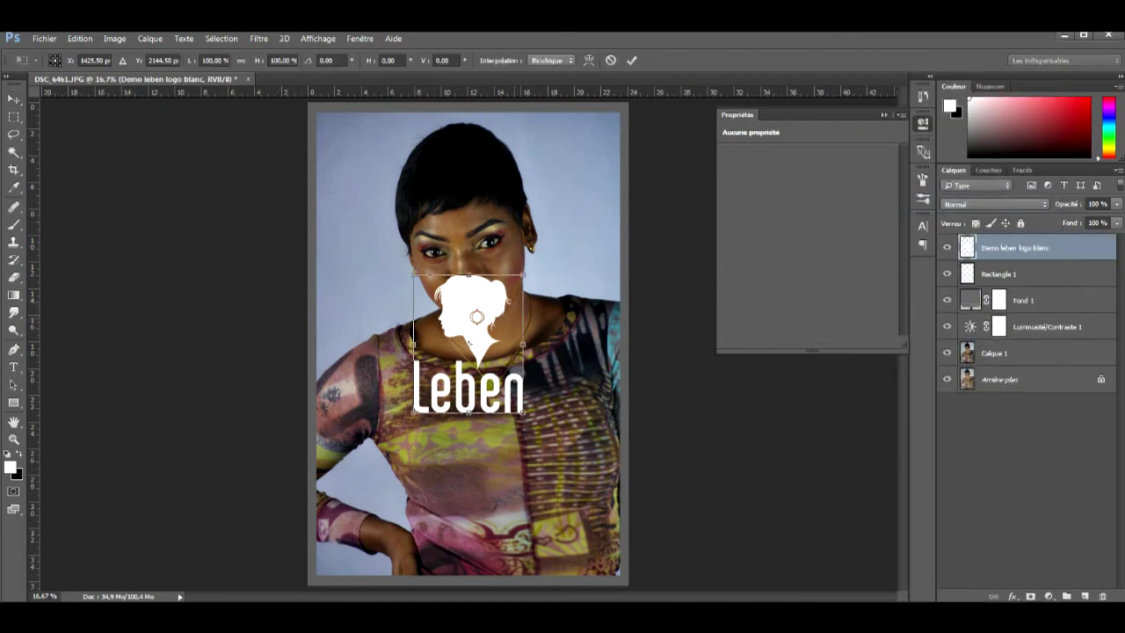
drag(526, 275, 487, 320)
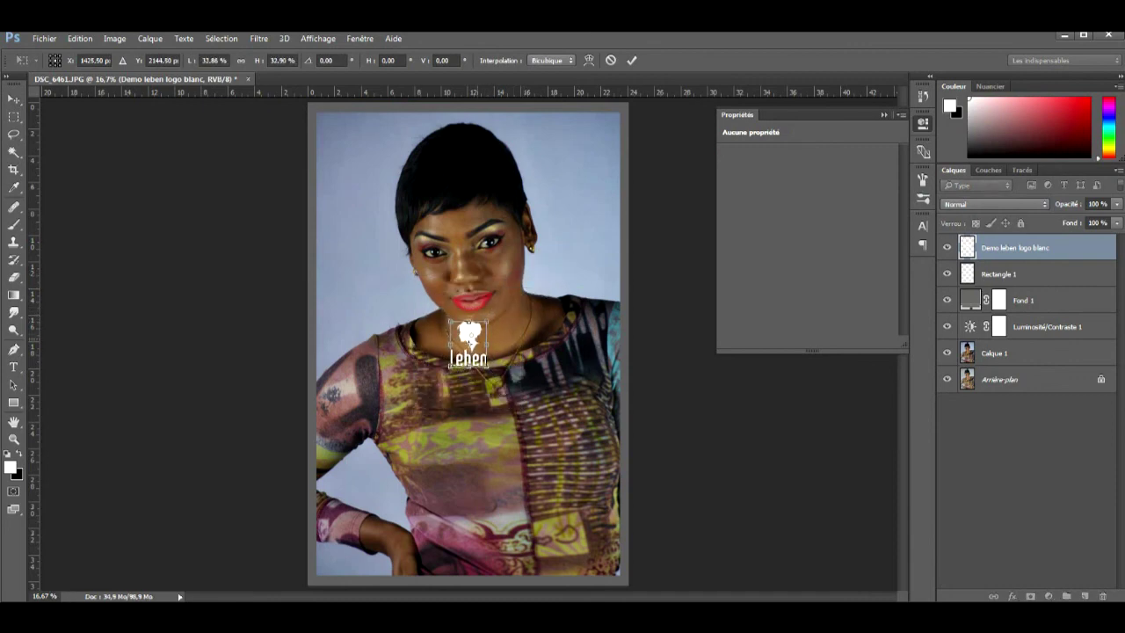
mouse_move(470, 341)
mouse_down()
mouse_move(378, 218)
mouse_move(339, 132)
mouse_up()
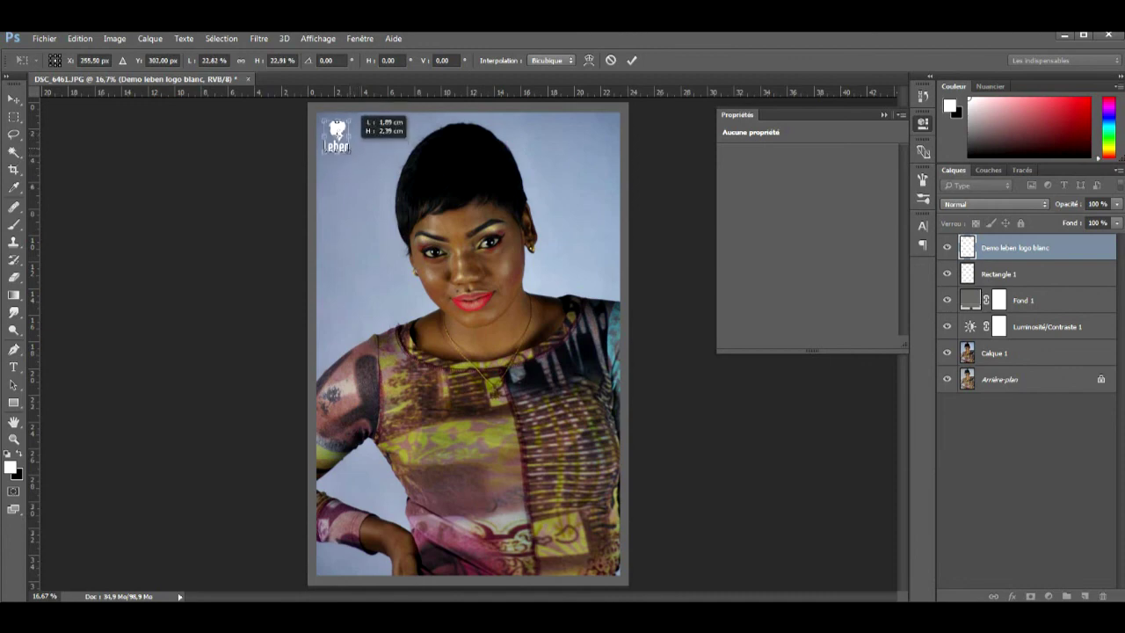
key(Return)
key(shift+Up)
key(shift+Left)
key(shift+Up)
key(shift+Up)
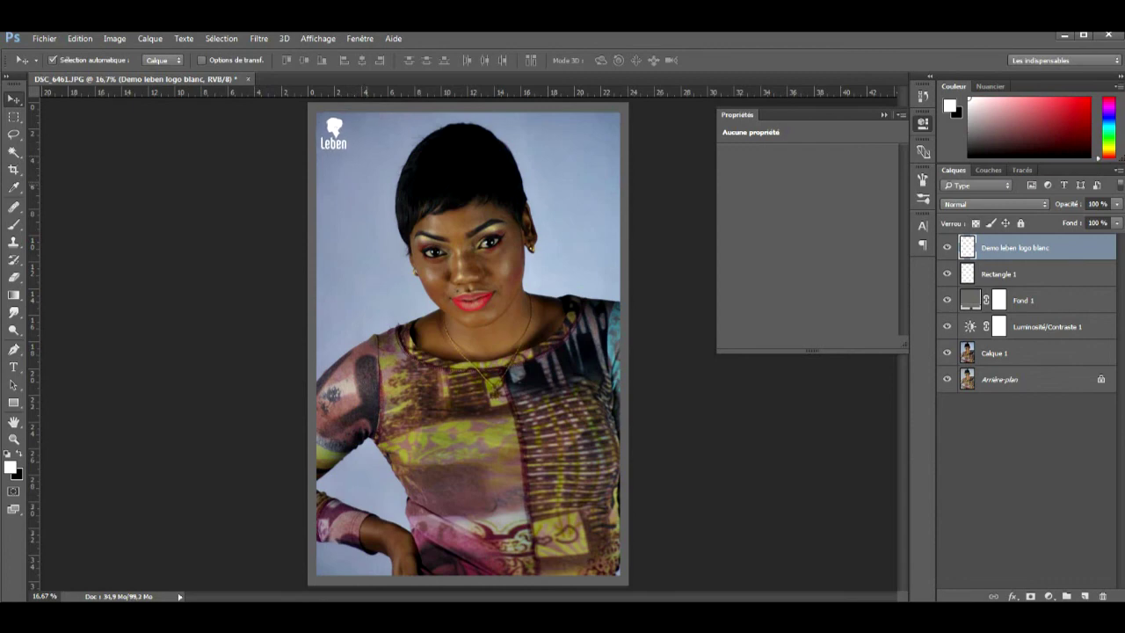
Shrink the logo slightly more and nudge it a little up and right
key(ctrl+t)
drag(346, 148, 343, 144)
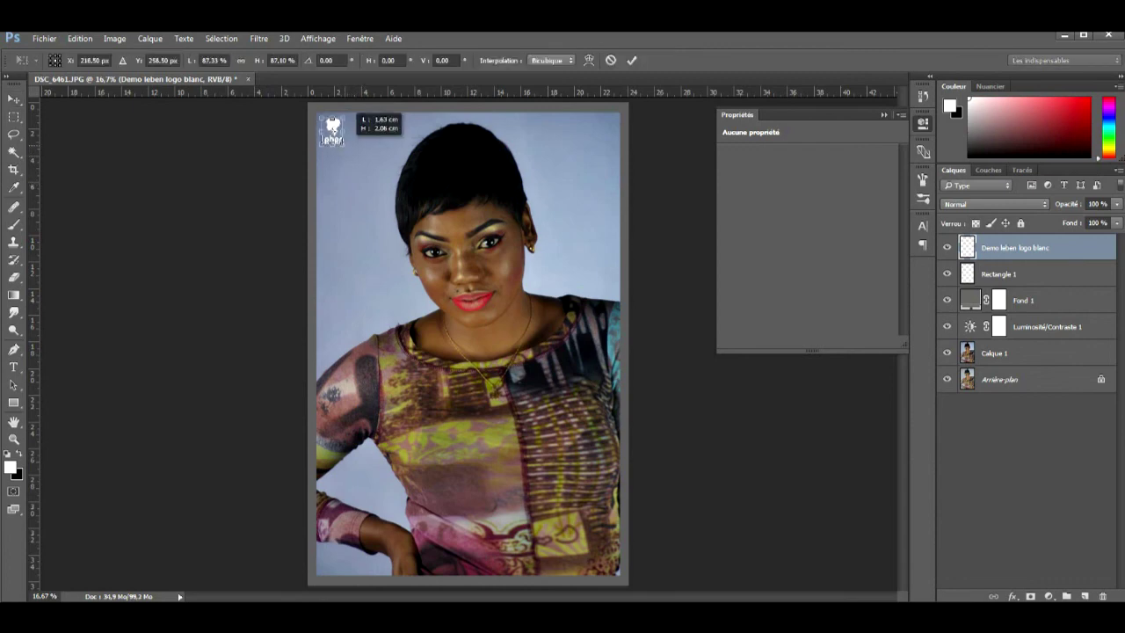
key(Return)
key(Right)
key(Up)
key(Up)
key(Right)
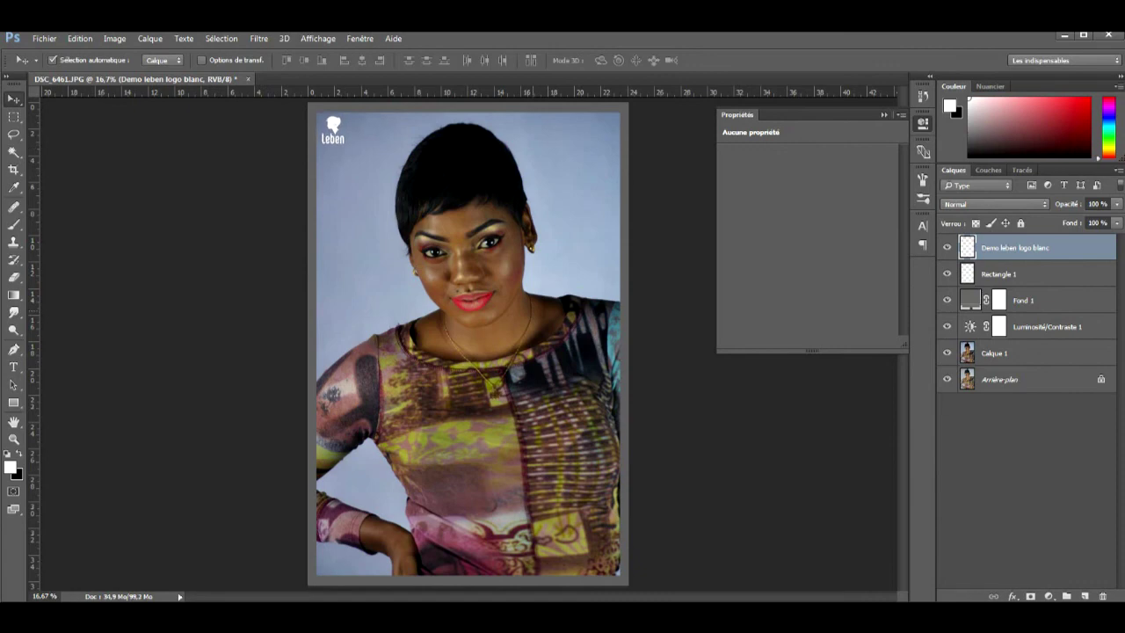
key(Up)
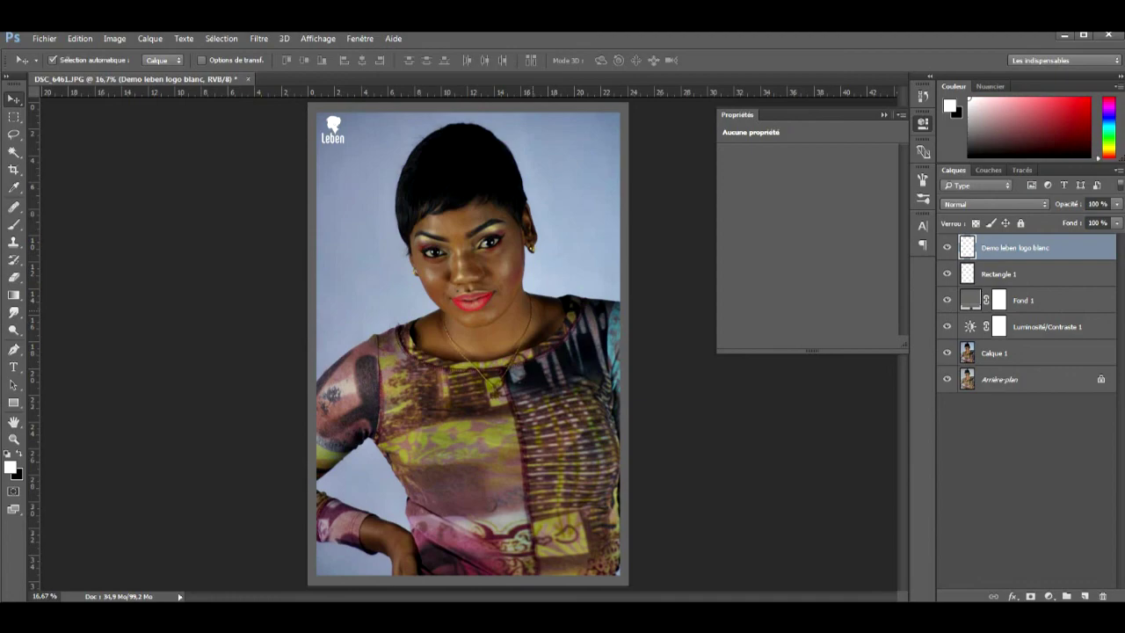